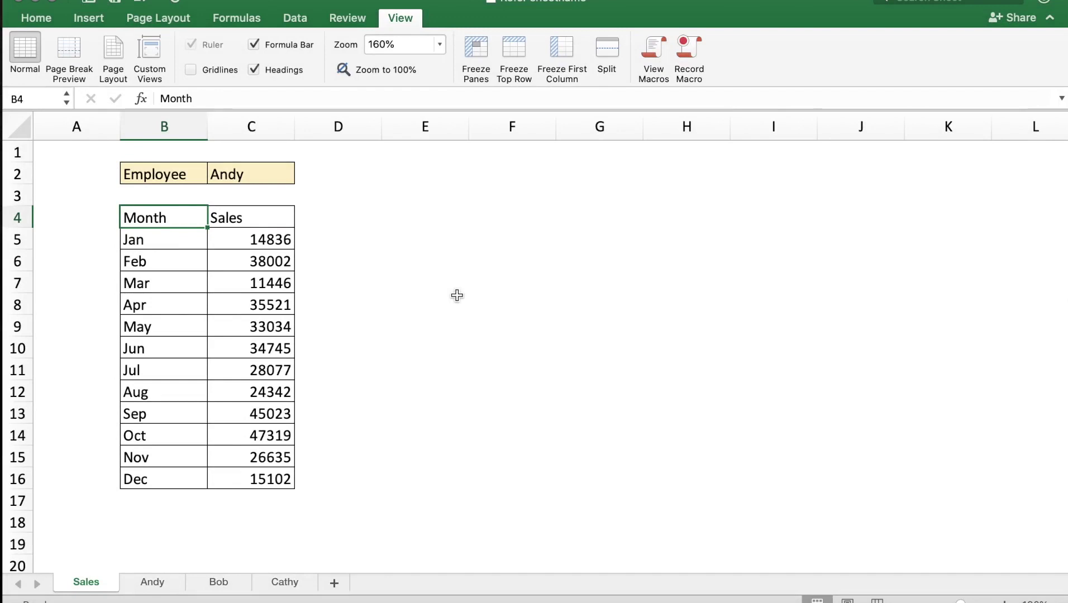
- Review the Andy, Bob and Cathy sales sheets, then return to the Sales summary
{"action": "left_click", "coordinate": [151, 583]}
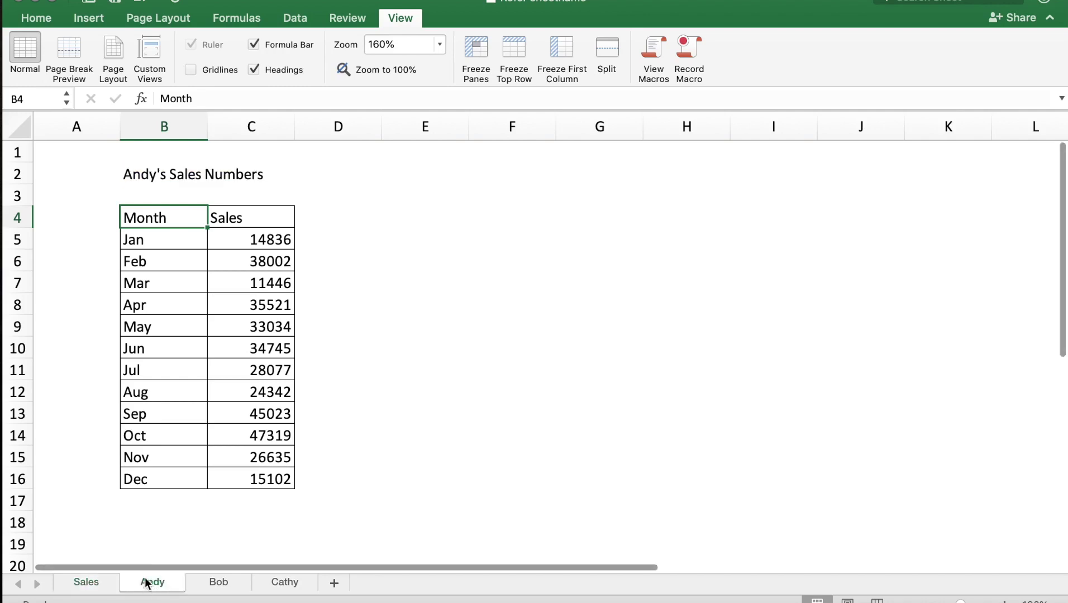
{"action": "left_click", "coordinate": [241, 583]}
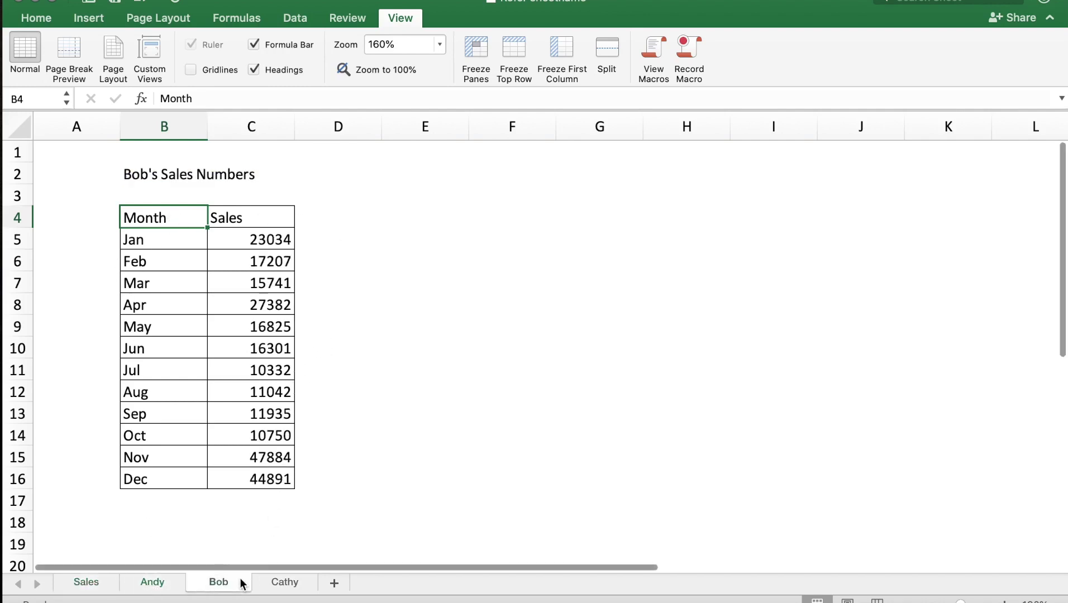
{"action": "left_click", "coordinate": [283, 582]}
{"action": "left_click", "coordinate": [98, 582]}
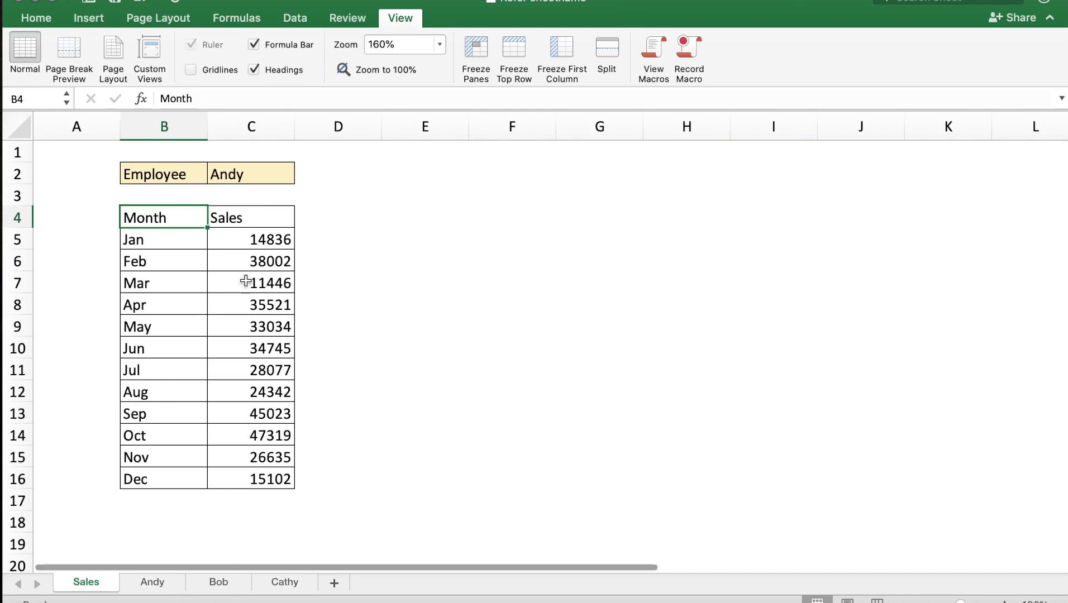
- Choose Bob in the C2 employee dropdown and compare against Bob's own sheet
{"action": "left_click", "coordinate": [254, 171]}
{"action": "left_click", "coordinate": [301, 176]}
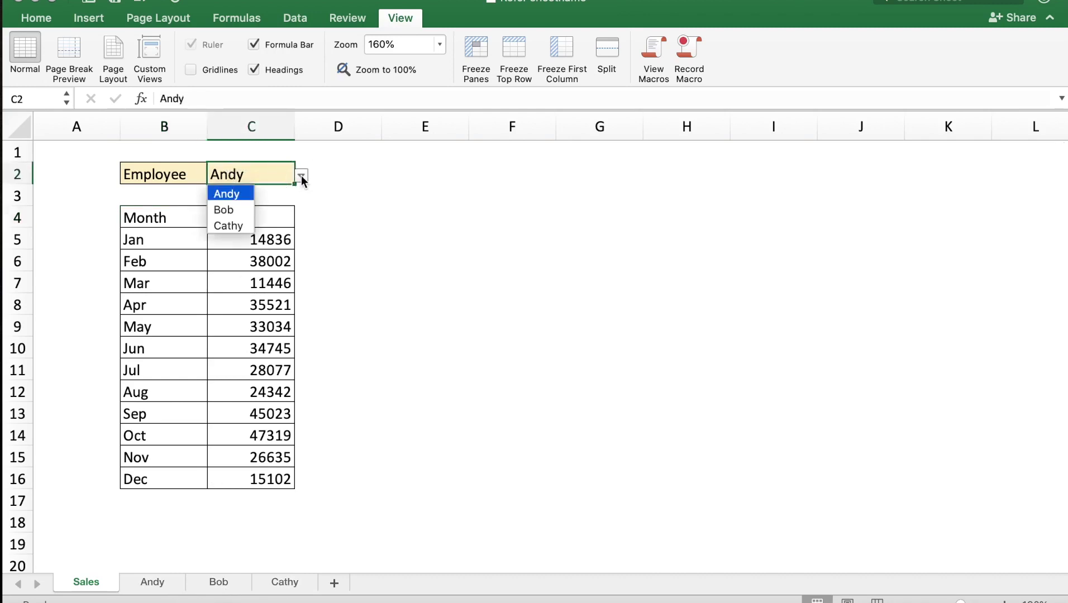
{"action": "left_click", "coordinate": [238, 210]}
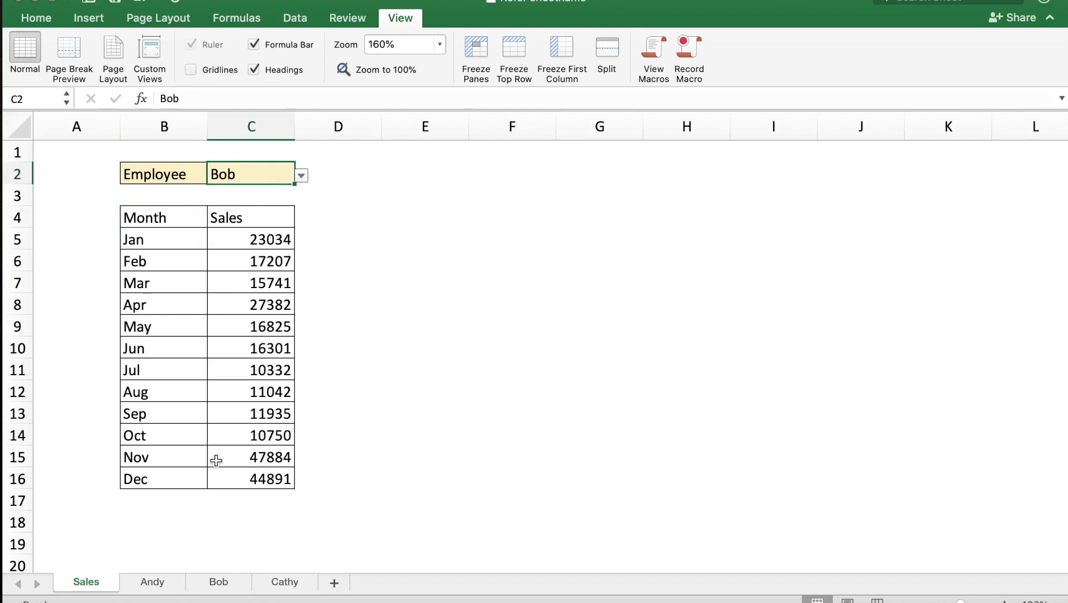
{"action": "left_click", "coordinate": [230, 586]}
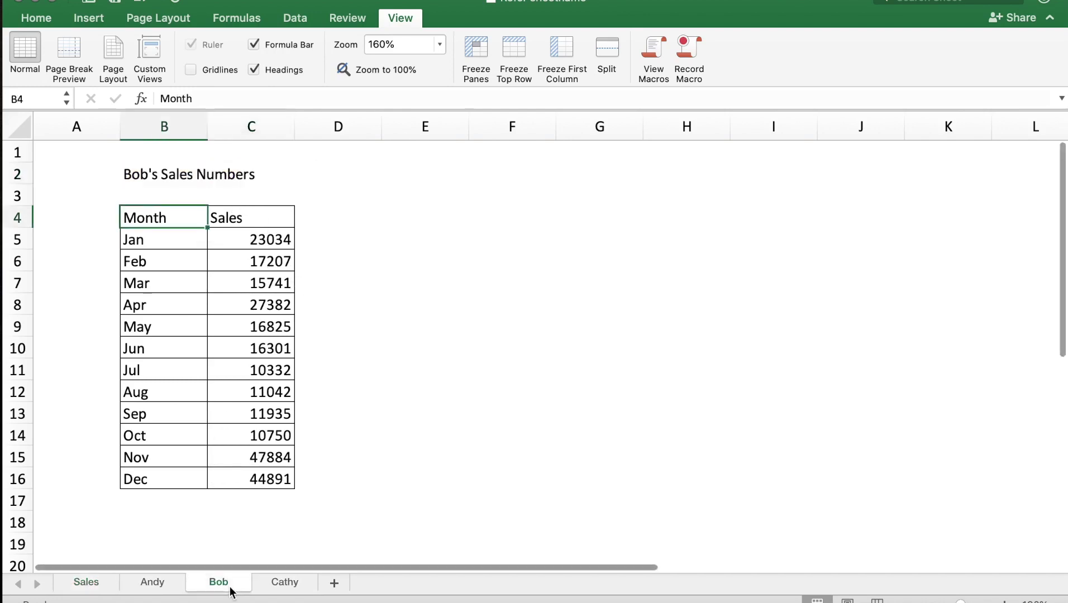
{"action": "left_click", "coordinate": [87, 583]}
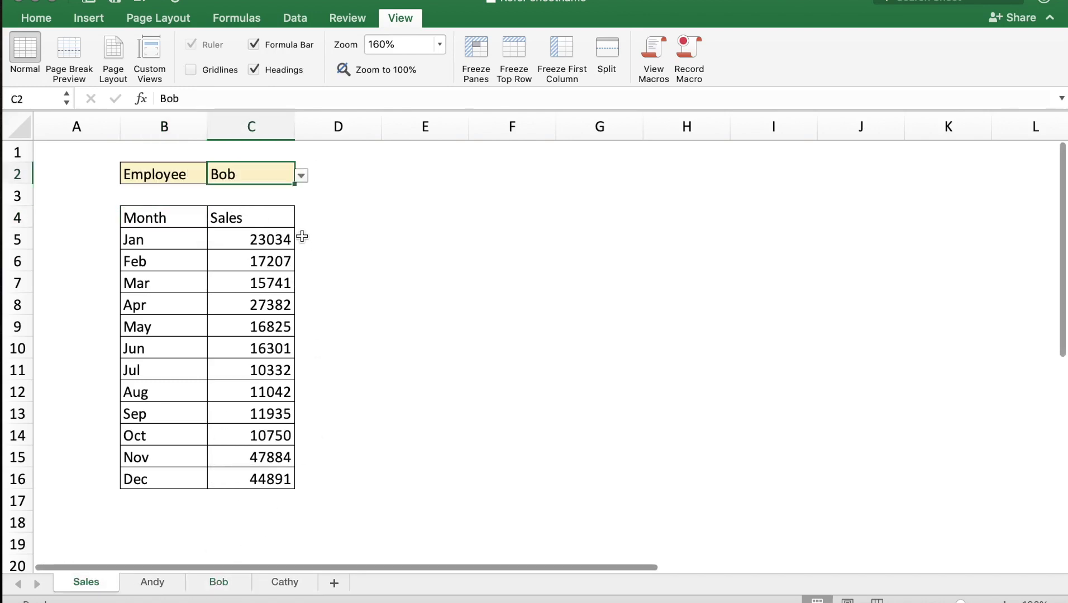
- Switch C2 to Cathy and compare the figures with Cathy's own sheet
{"action": "left_click", "coordinate": [301, 175]}
{"action": "left_click", "coordinate": [249, 221]}
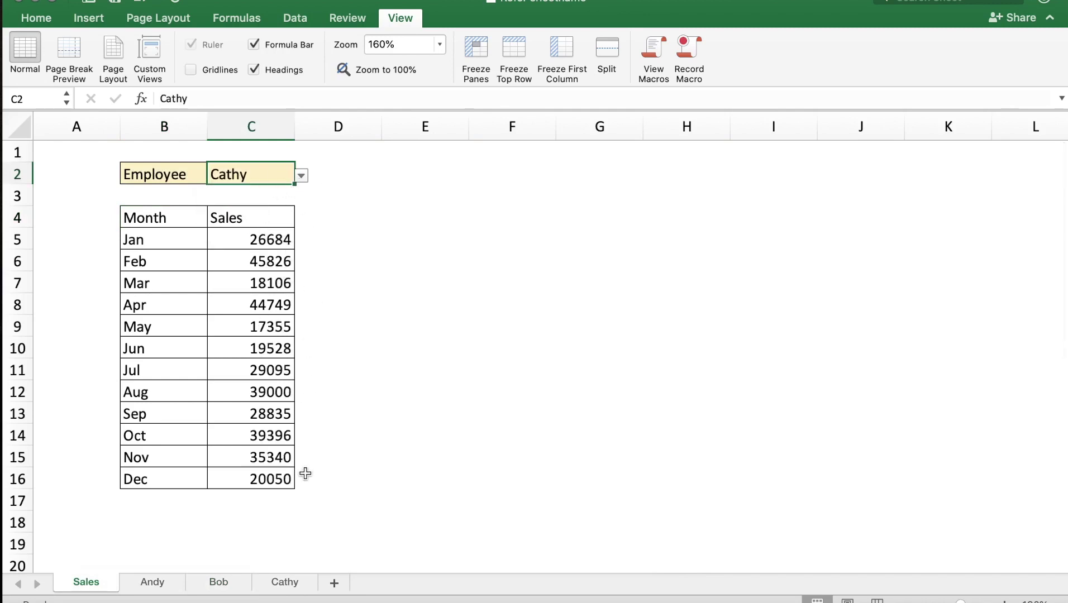
{"action": "left_click", "coordinate": [295, 583]}
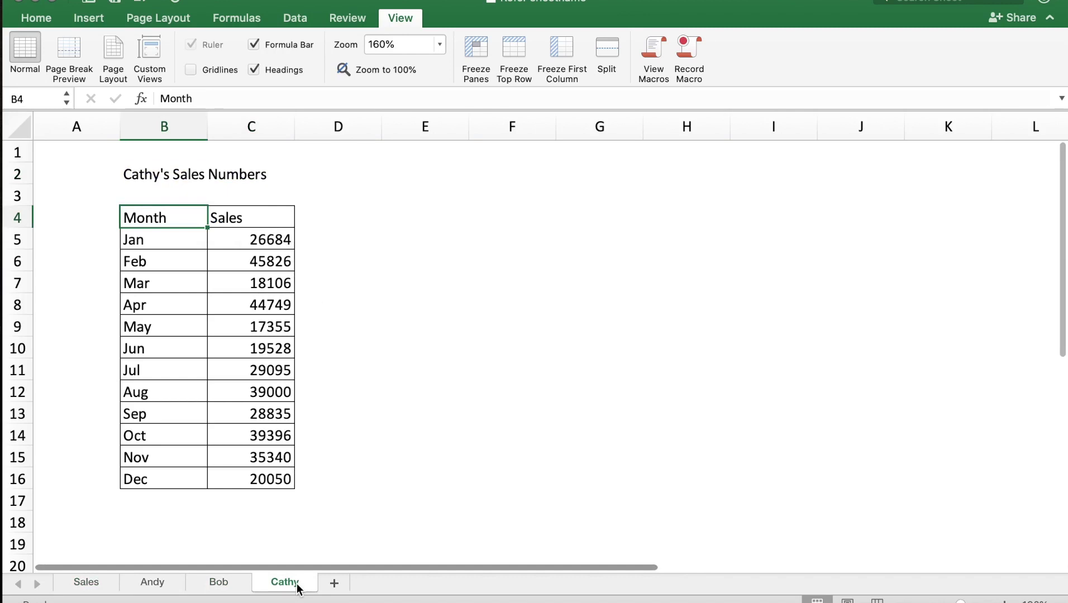
{"action": "left_click", "coordinate": [85, 583]}
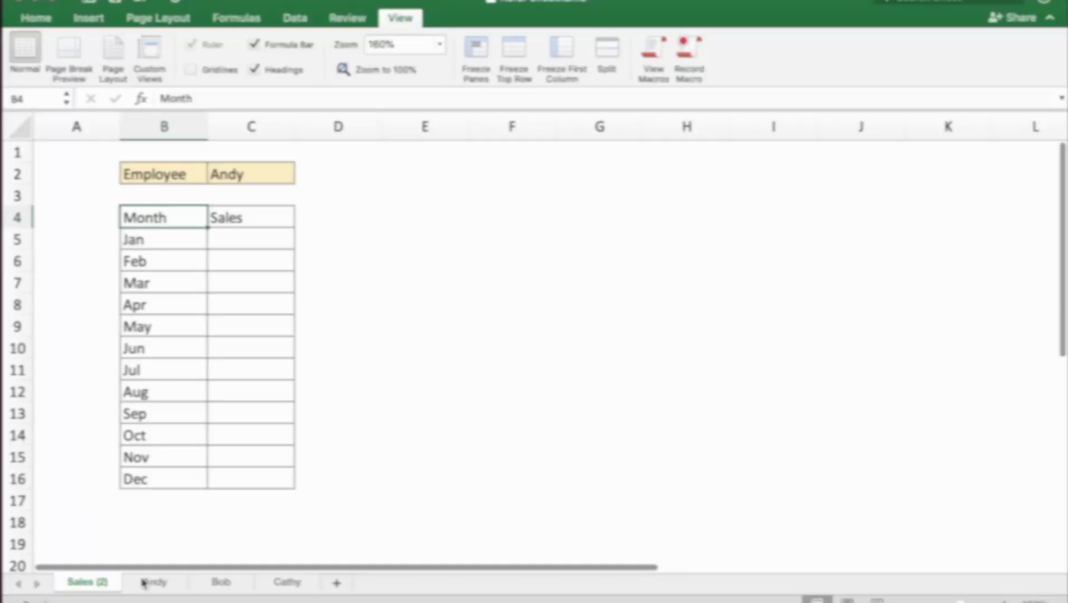
- Browse the Andy, Bob and Cathy sheets, then go to the Sales (2) sheet
{"action": "left_click", "coordinate": [146, 582]}
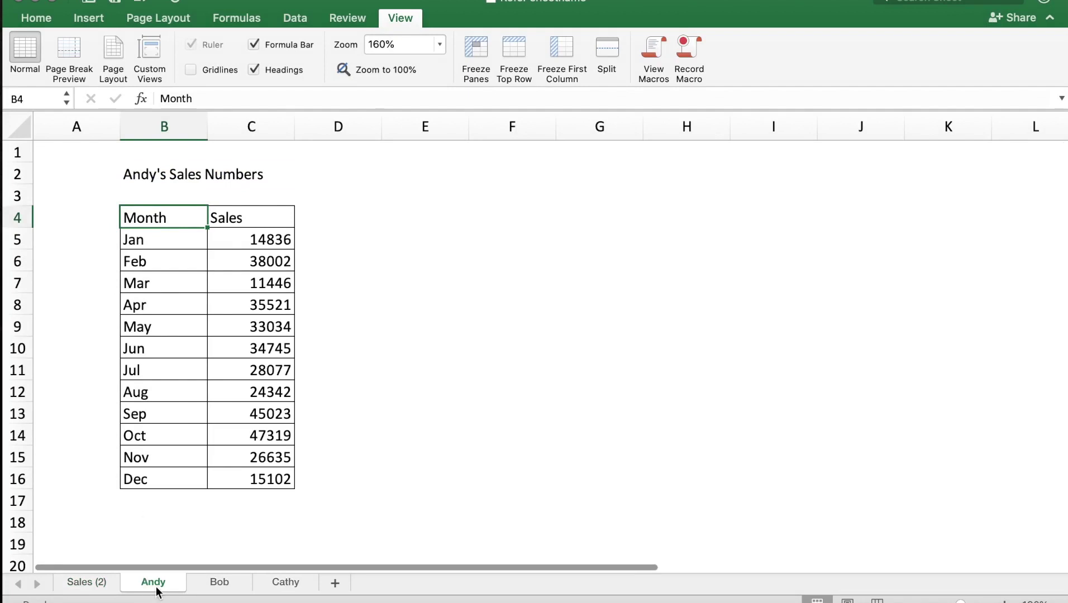
{"action": "left_click", "coordinate": [224, 585]}
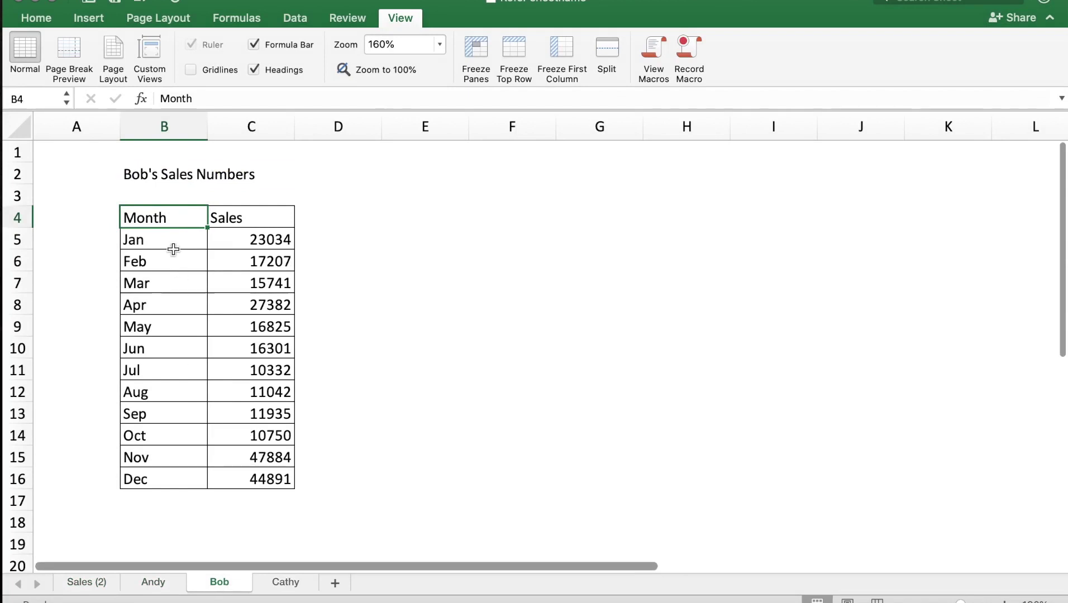
{"action": "left_click", "coordinate": [281, 581]}
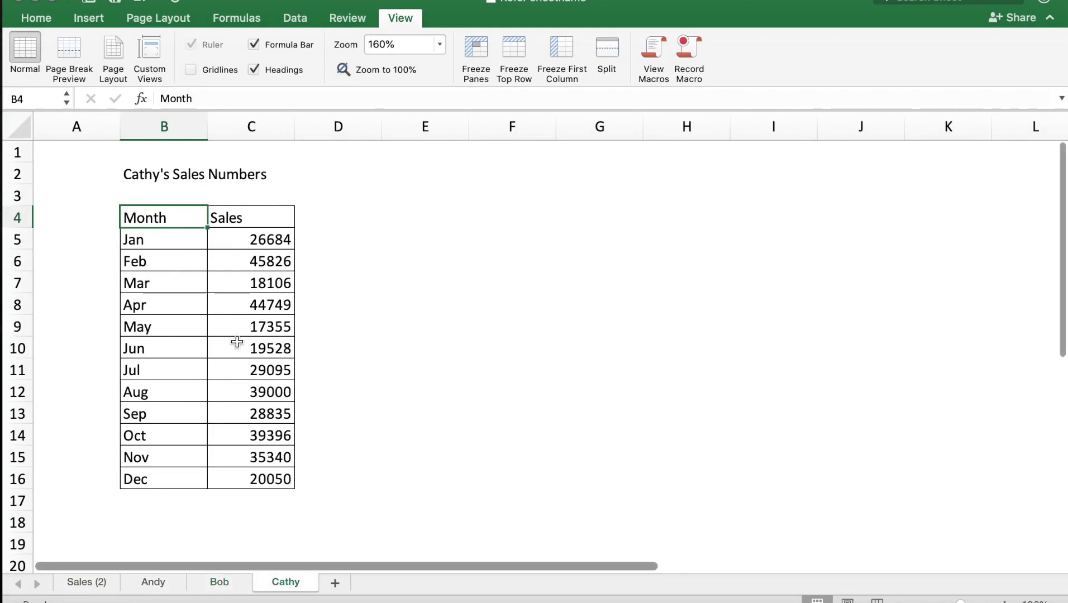
{"action": "left_click", "coordinate": [98, 582]}
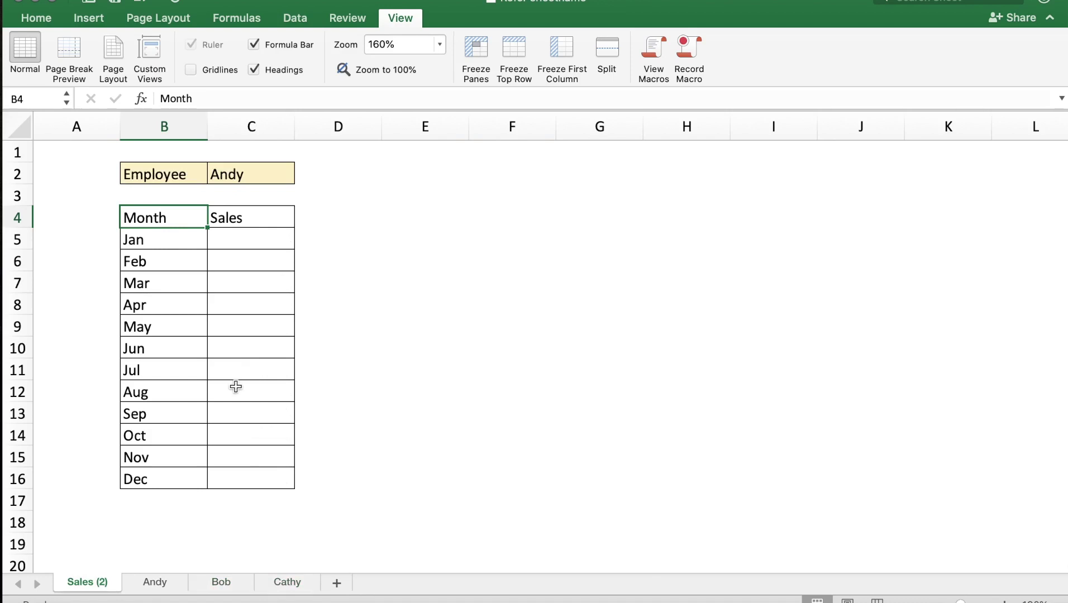
- Recheck the three employee sheets and move to January's sales cell C5 on Sales (2)
{"action": "left_click", "coordinate": [161, 586]}
{"action": "left_click", "coordinate": [215, 583]}
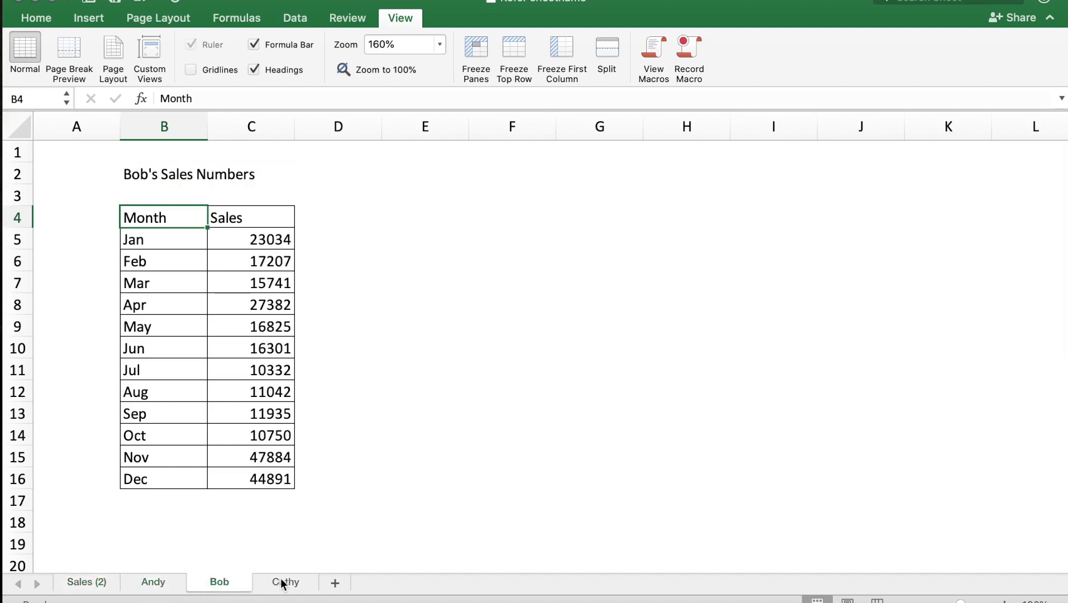
{"action": "left_click", "coordinate": [283, 584]}
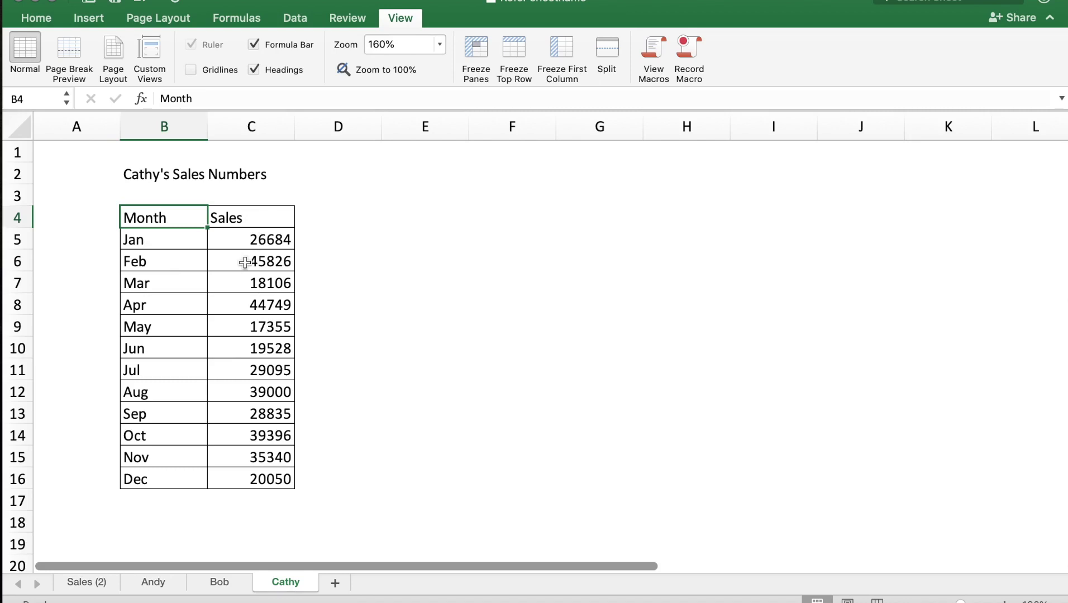
{"action": "left_click", "coordinate": [84, 582]}
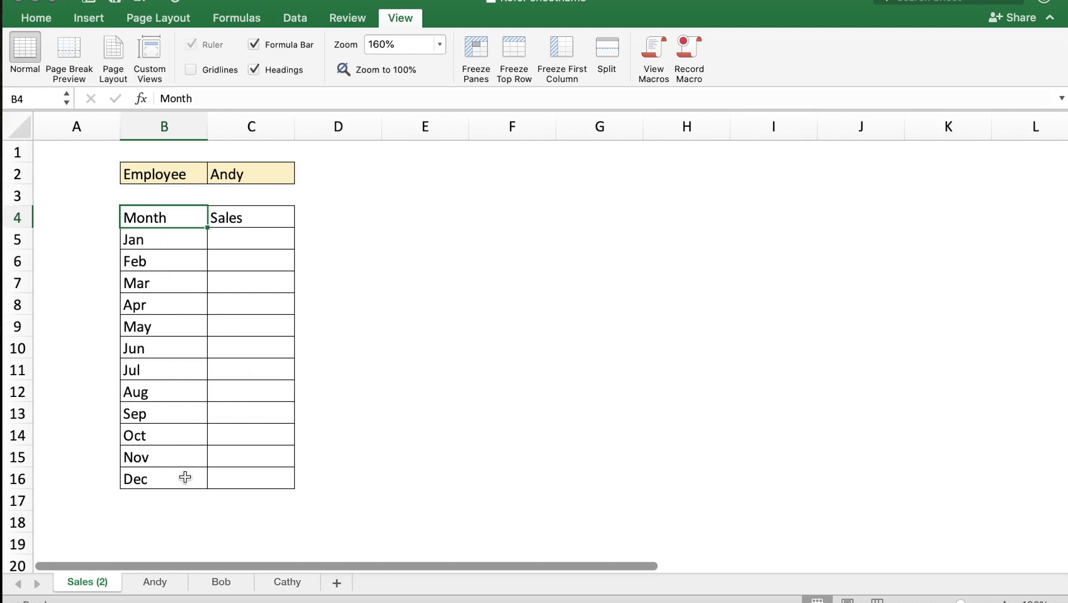
{"action": "key", "text": "Down"}
{"action": "key", "text": "Right"}
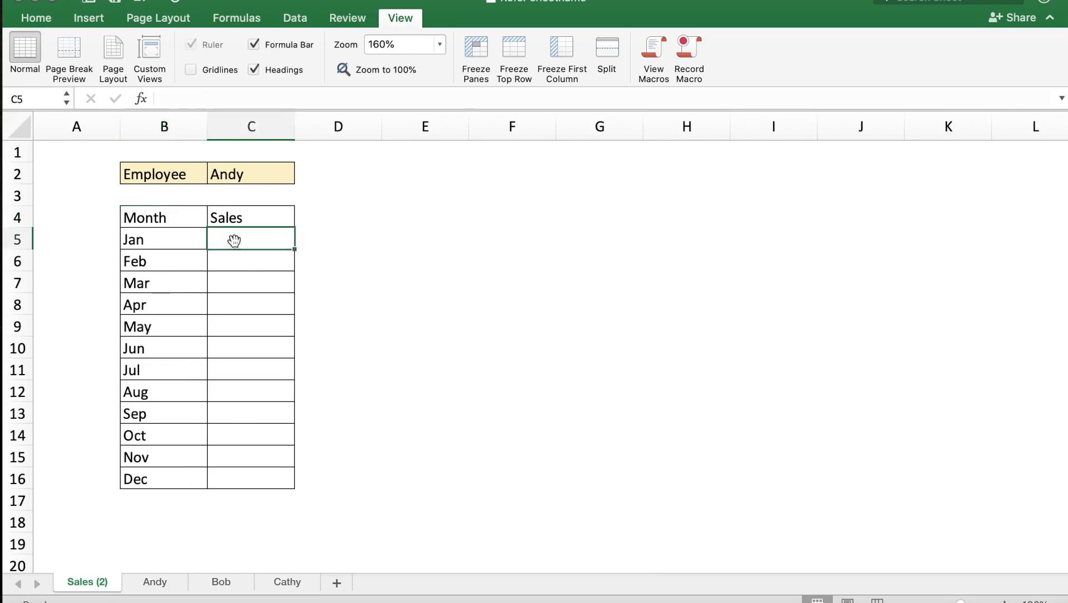
- Link Sales (2) C5 to Andy's January sales with =Andy!C5, showing 14836
{"action": "type", "text": "="}
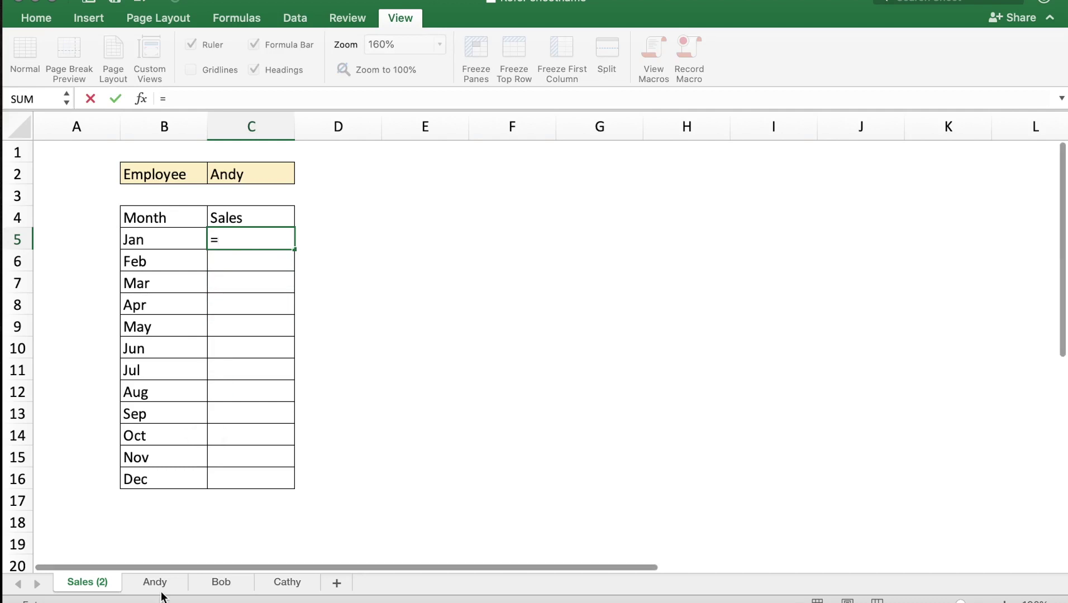
{"action": "left_click", "coordinate": [161, 585]}
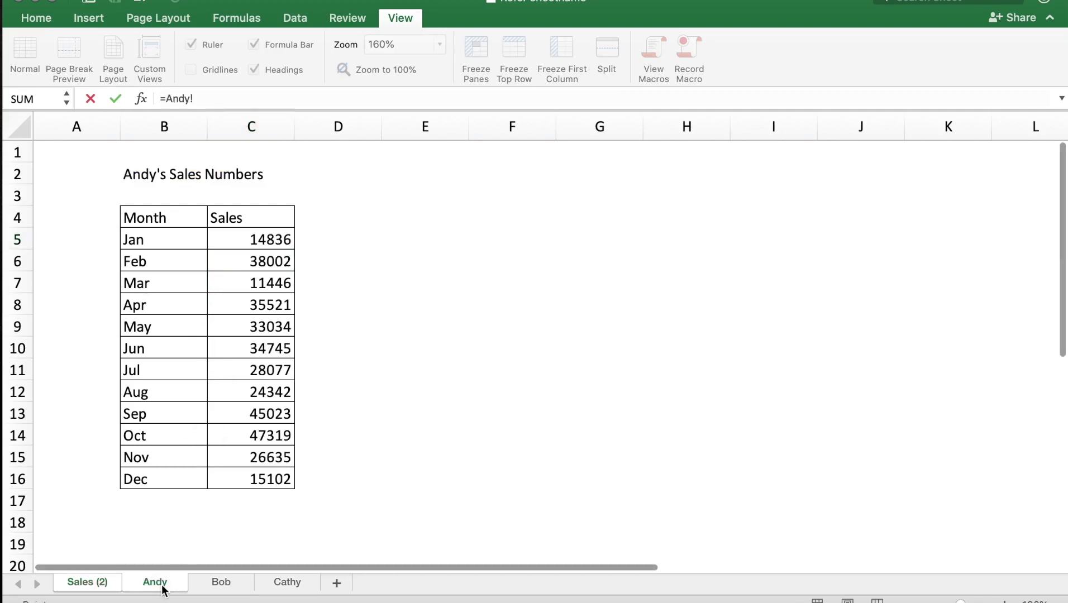
{"action": "left_click", "coordinate": [239, 245]}
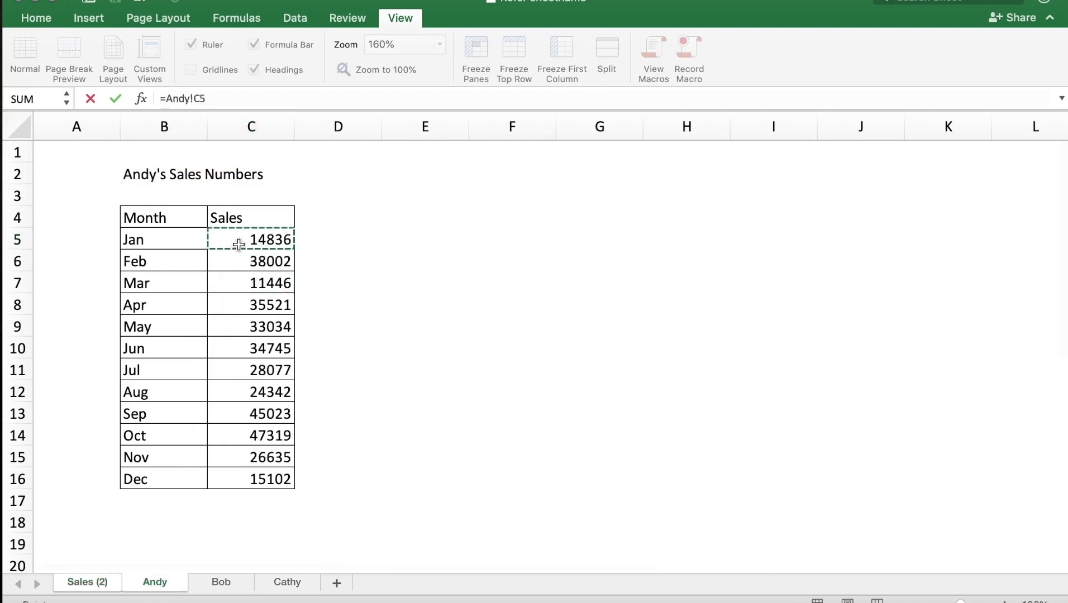
{"action": "key", "text": "Return"}
{"action": "left_click", "coordinate": [238, 238]}
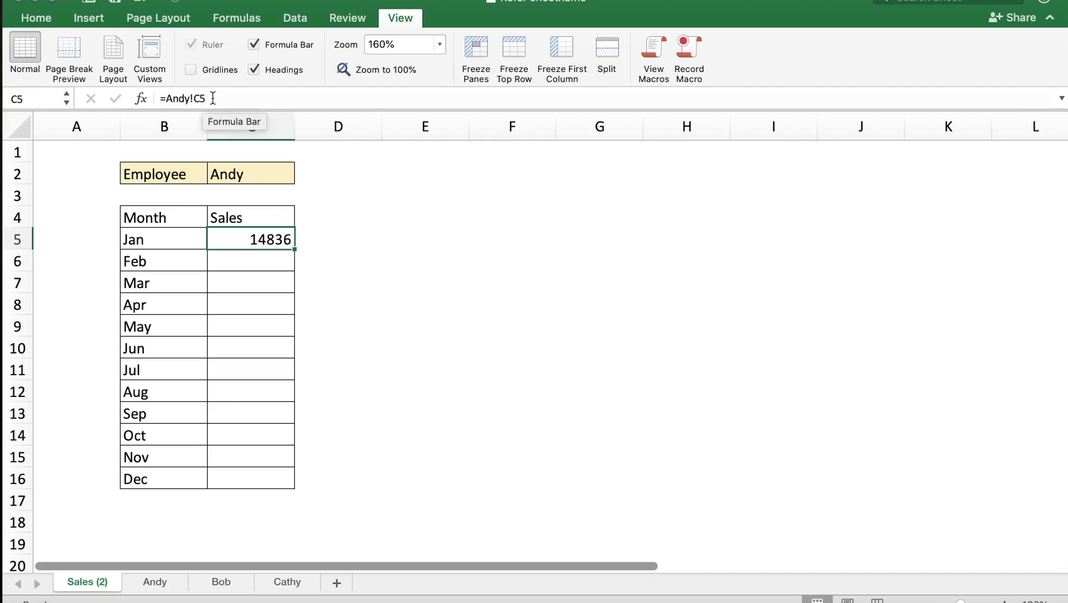
{"action": "left_click", "coordinate": [166, 583]}
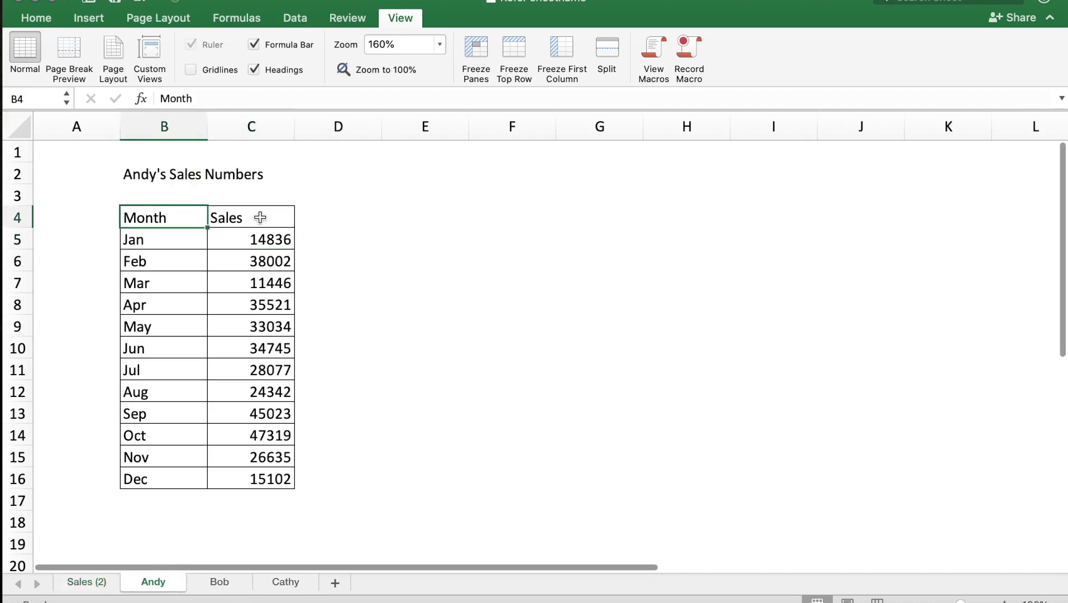
- Change Andy's January sales to 18450 and confirm Sales (2) C5 updates to match
{"action": "left_click", "coordinate": [261, 239]}
{"action": "type", "text": "18450"}
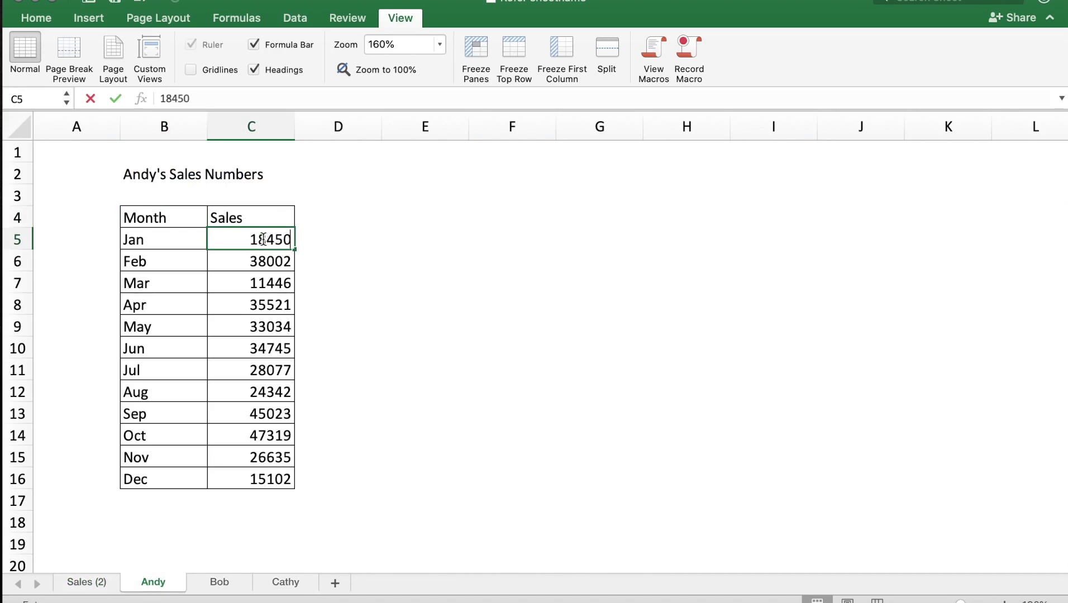
{"action": "key", "text": "Return"}
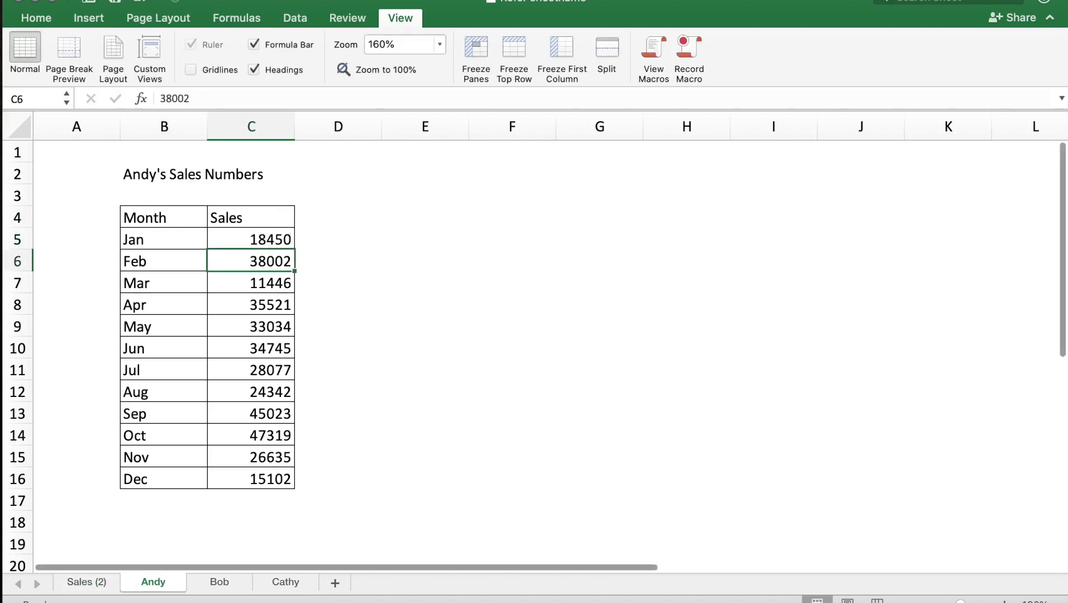
{"action": "left_click", "coordinate": [95, 585]}
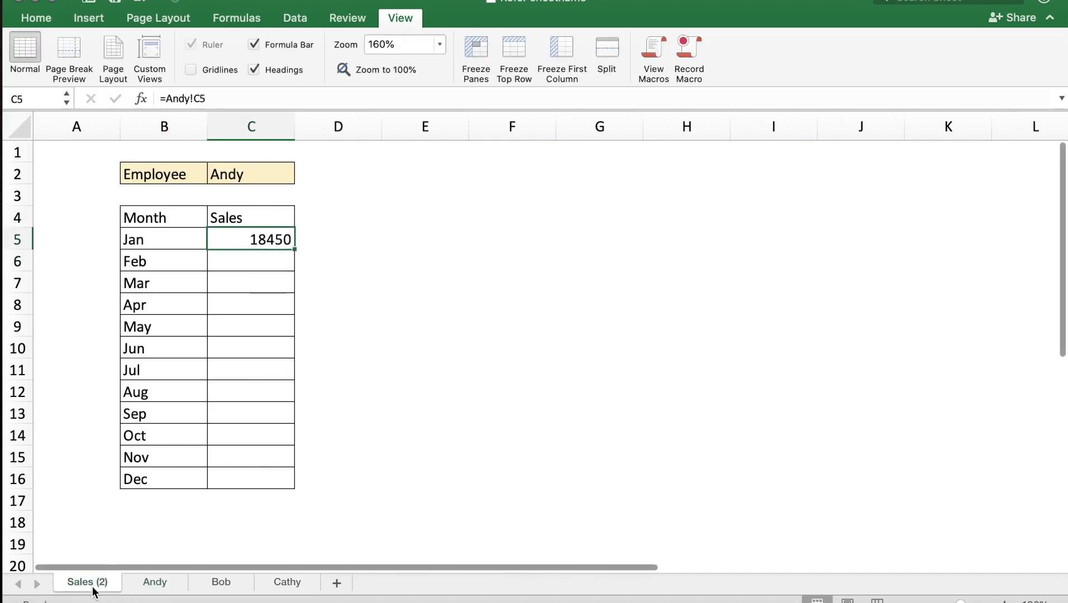
- Rewrite C5 as =Bob!C5 so it shows Bob's January sales of 23034
{"action": "double_click", "coordinate": [241, 243]}
{"action": "type", "text": "="}
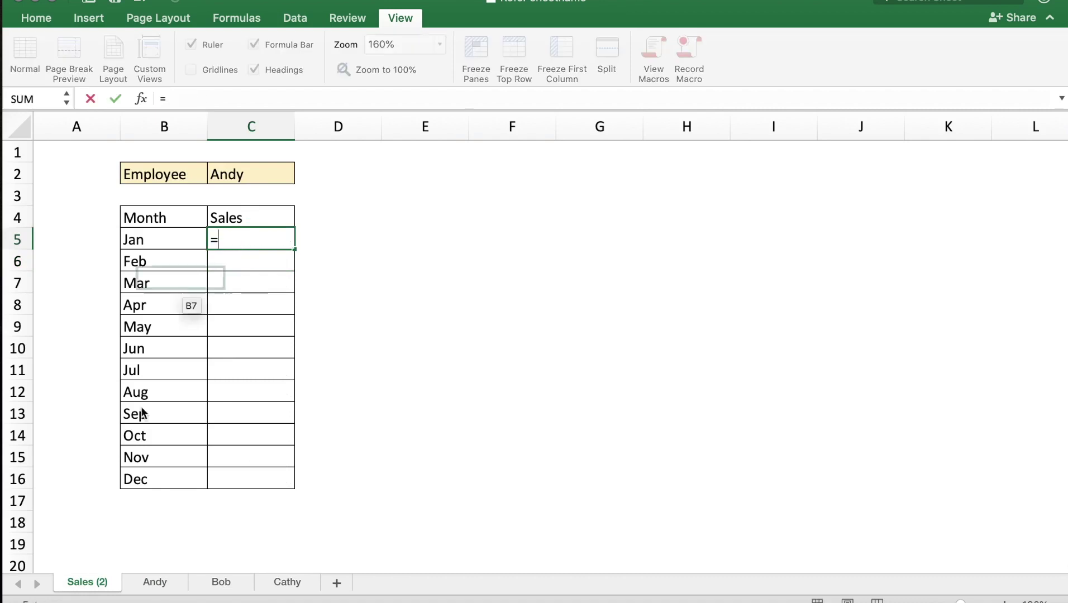
{"action": "left_click", "coordinate": [220, 586]}
{"action": "left_click", "coordinate": [233, 237]}
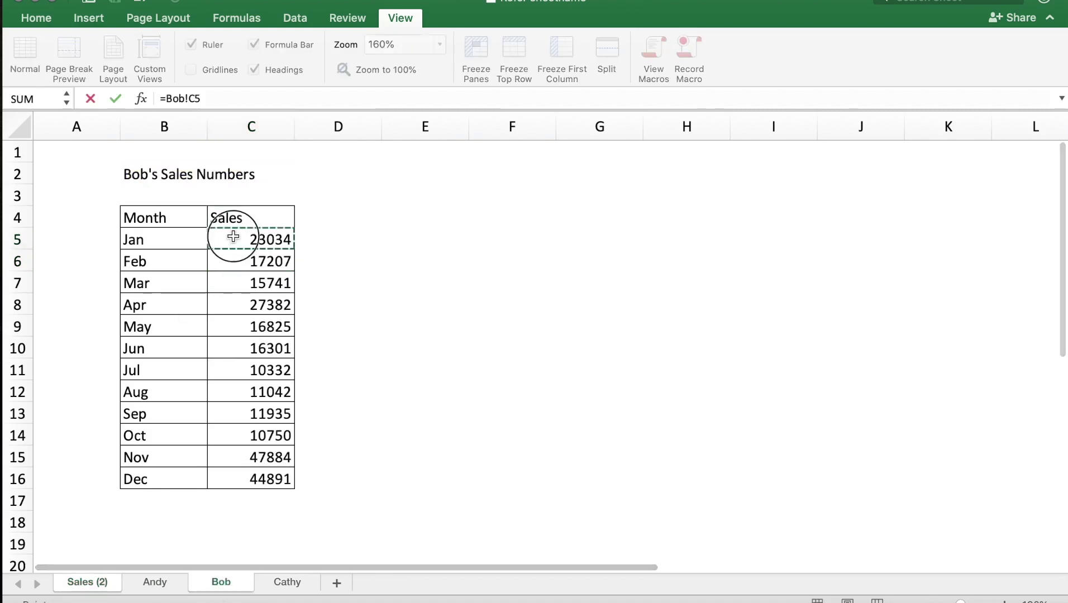
{"action": "key", "text": "Return"}
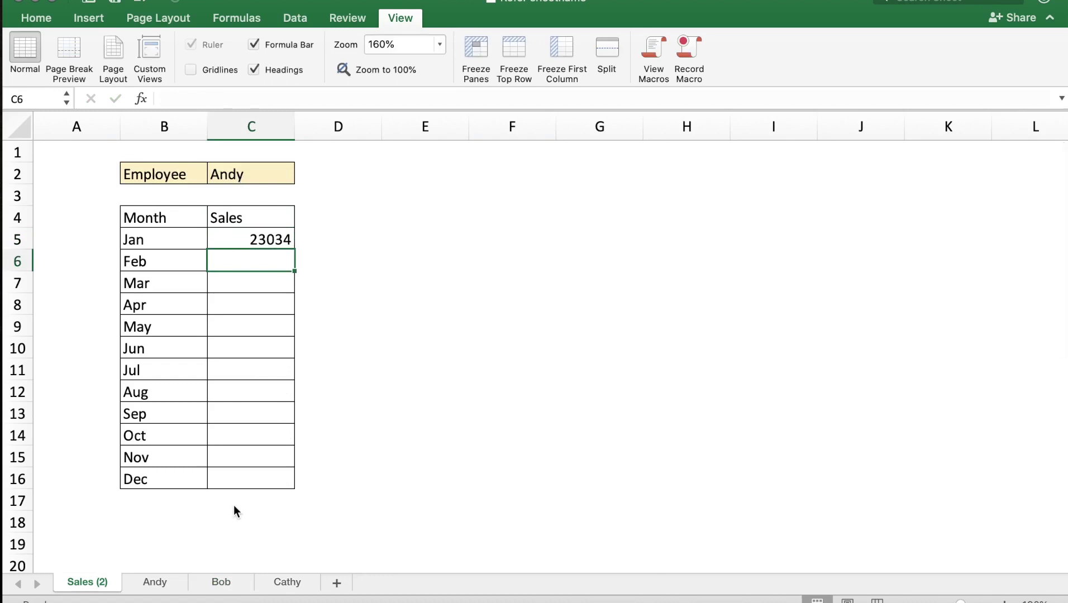
{"action": "left_click", "coordinate": [248, 174]}
- Switch the C2 employee to Bob, then Cathy, noting C5 stays at Bob's 23034
{"action": "left_click", "coordinate": [301, 175]}
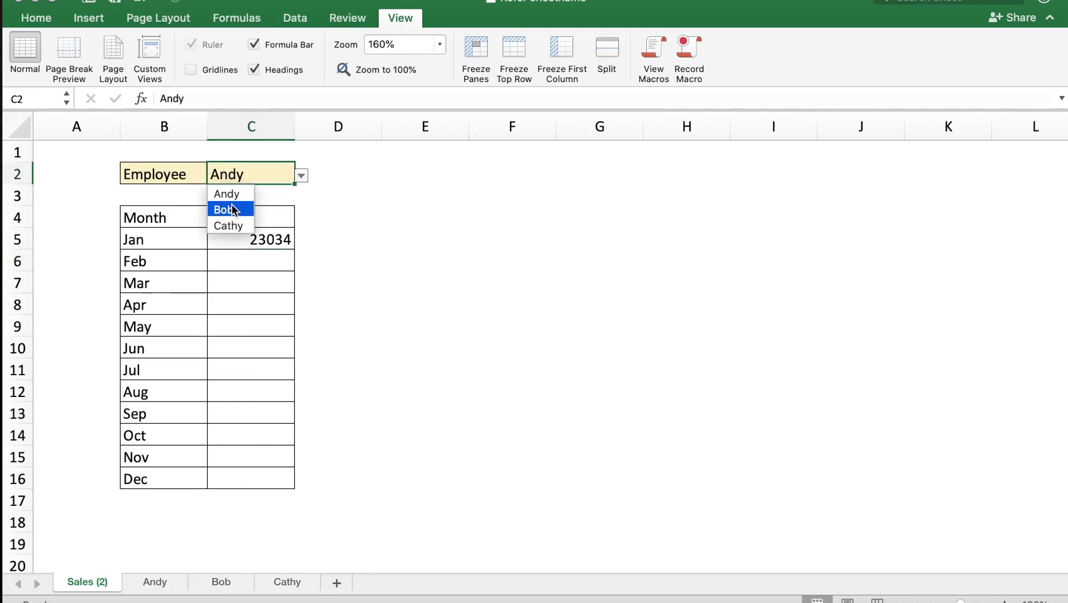
{"action": "left_click", "coordinate": [233, 210]}
{"action": "left_click", "coordinate": [301, 176]}
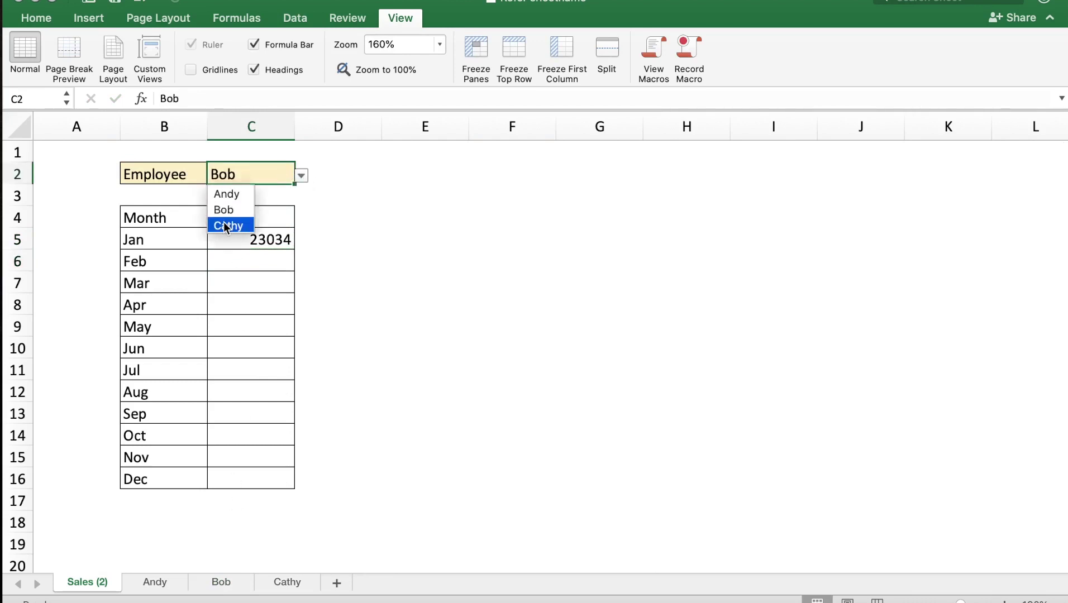
{"action": "left_click", "coordinate": [226, 226]}
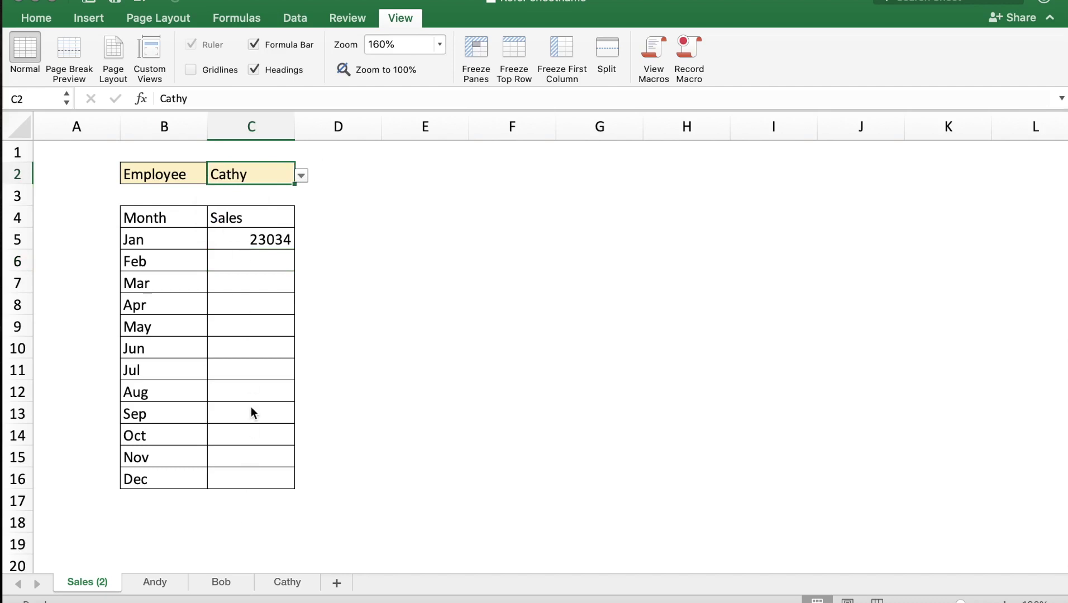
{"action": "left_click", "coordinate": [403, 373]}
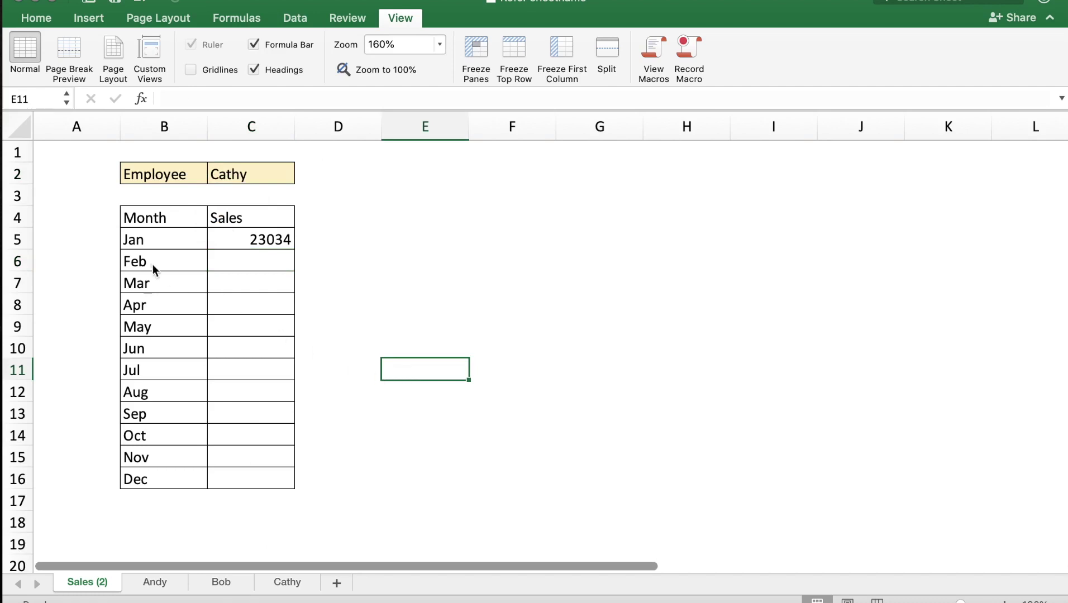
- Inspect the =Bob!C5 formula, clear it from C5, and begin a new =indirect( formula
{"action": "left_click", "coordinate": [235, 236]}
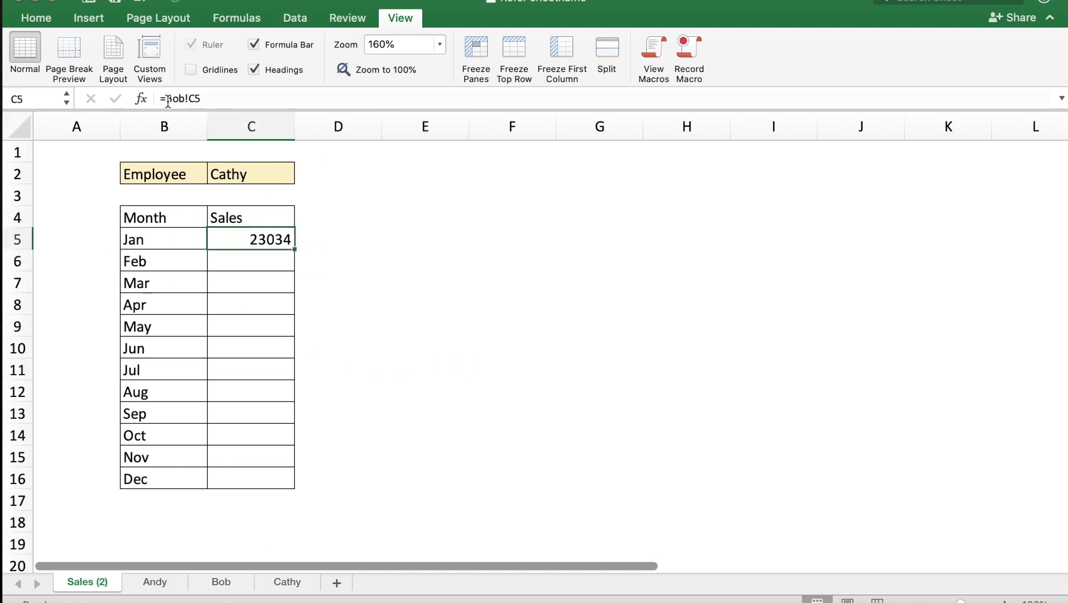
{"action": "left_click_drag", "start_coordinate": [167, 98], "coordinate": [189, 103]}
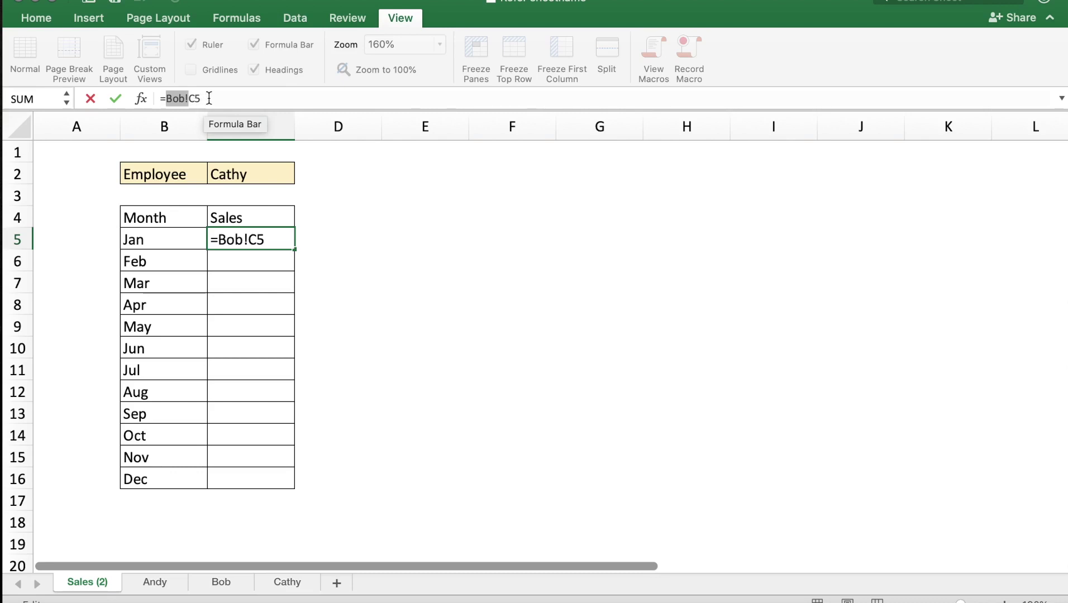
{"action": "left_click_drag", "start_coordinate": [249, 219], "coordinate": [234, 174]}
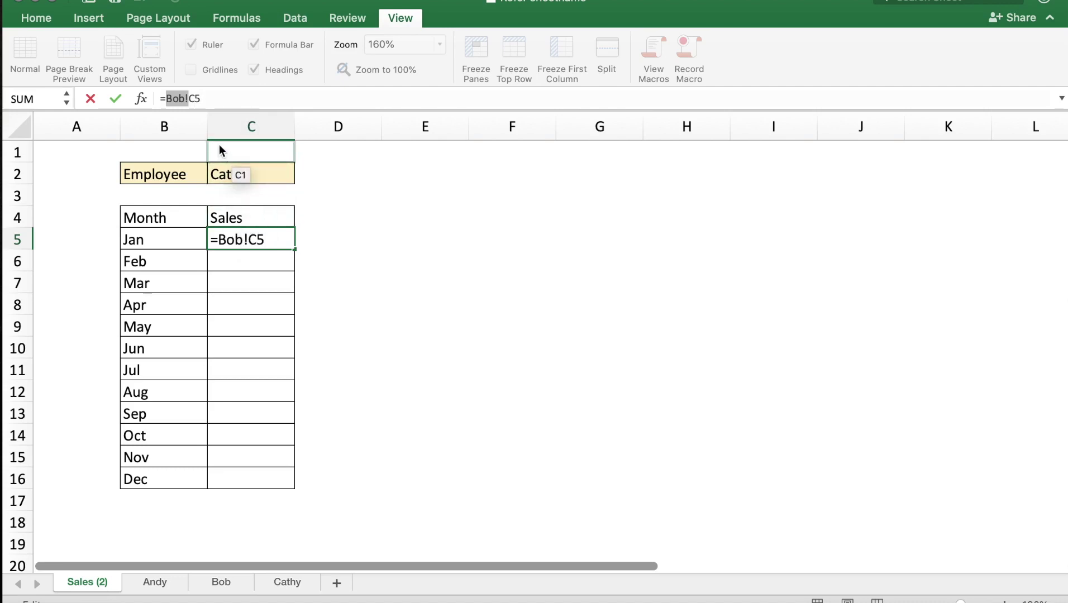
{"action": "left_click", "coordinate": [219, 98]}
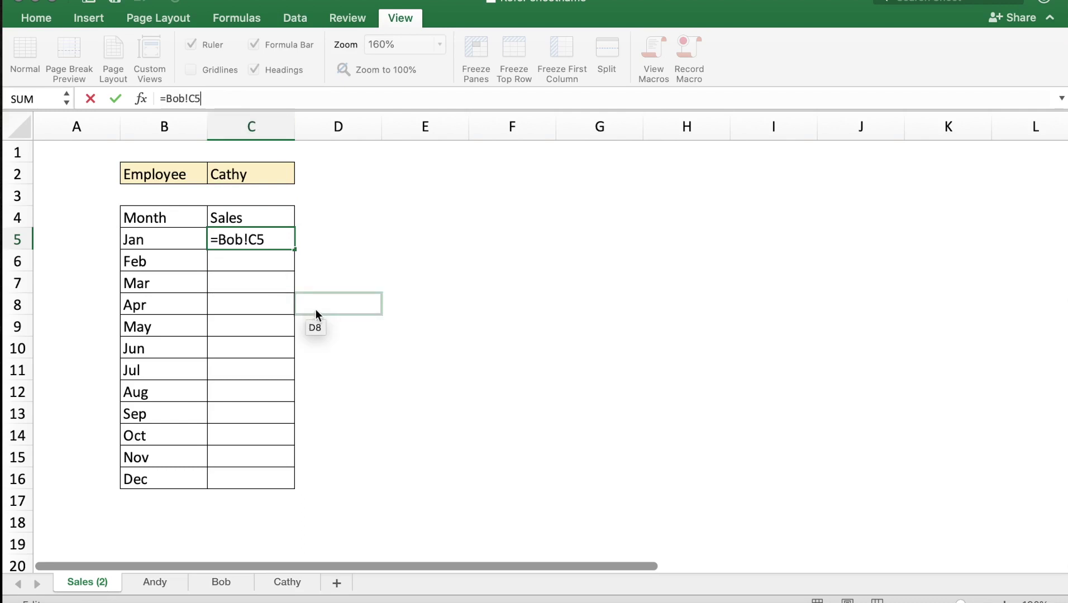
{"action": "key", "text": "Escape"}
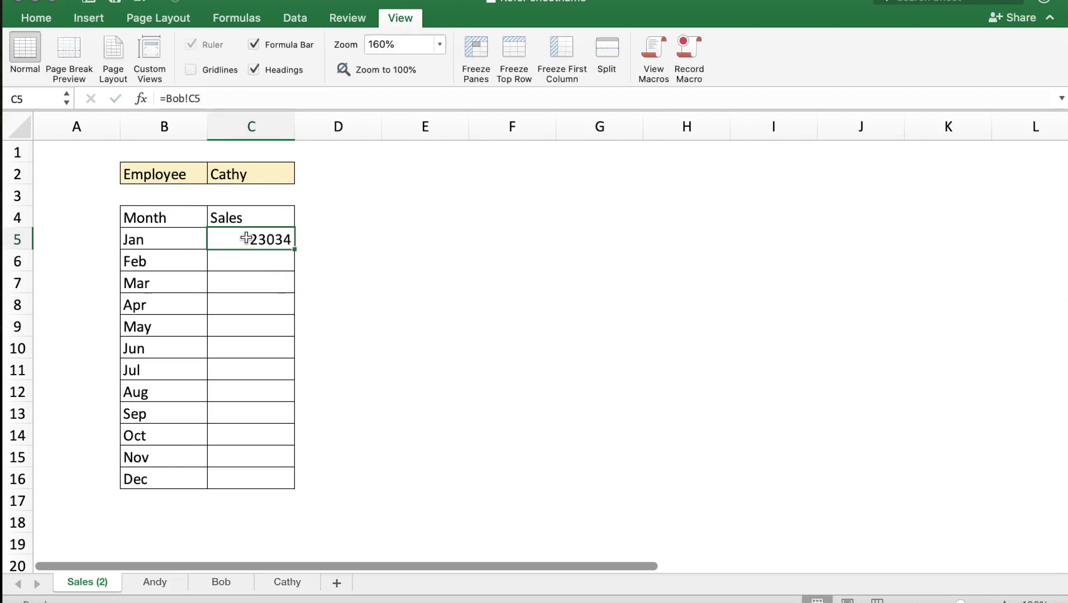
{"action": "key", "text": "Delete"}
{"action": "left_click", "coordinate": [181, 99]}
{"action": "type", "text": "="}
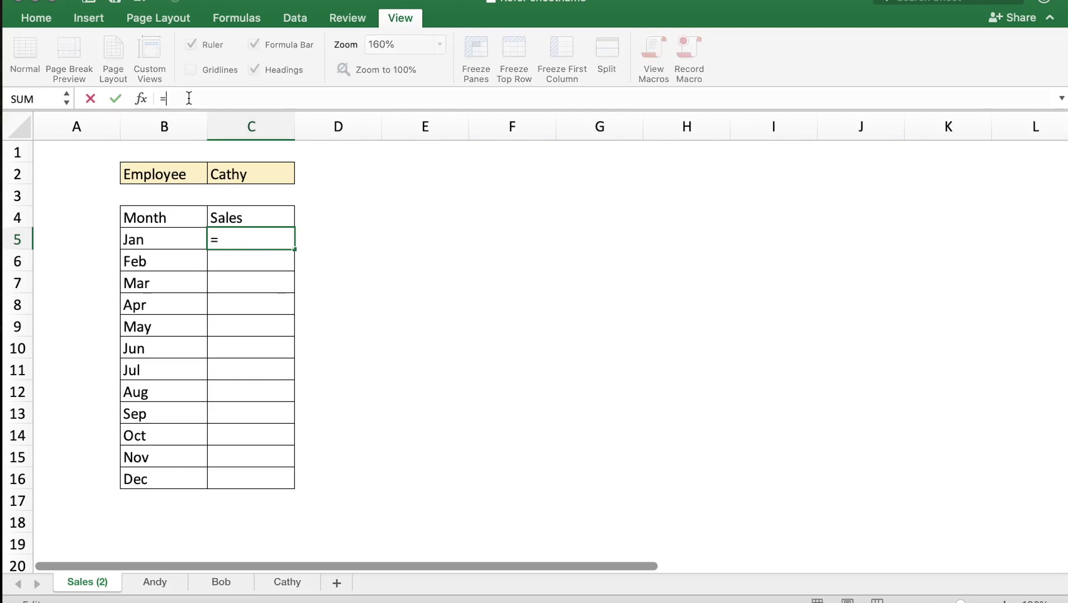
{"action": "type", "text": "indirect"}
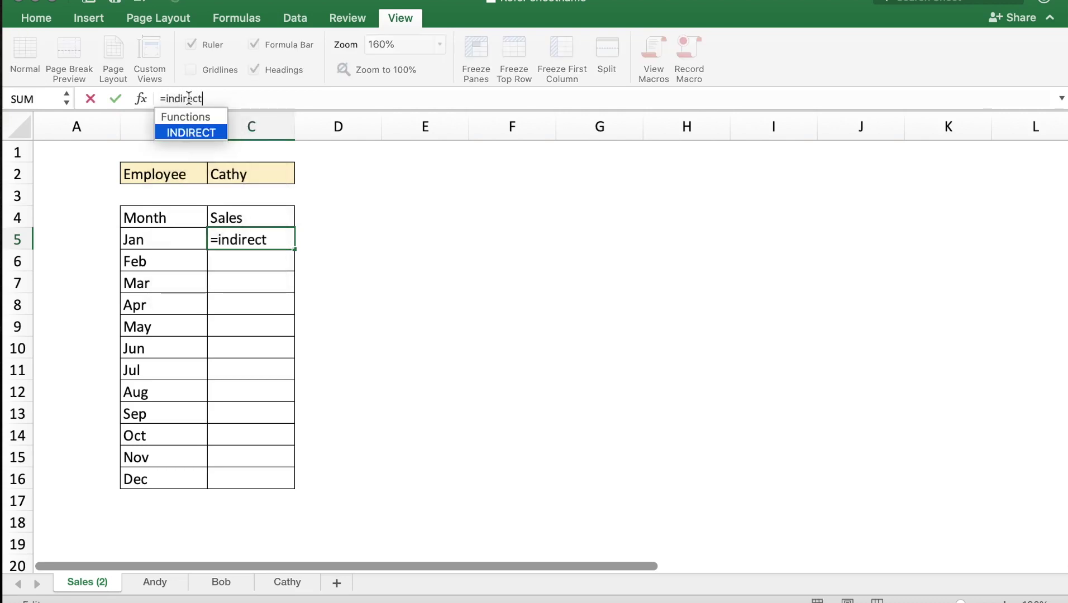
{"action": "type", "text": "("}
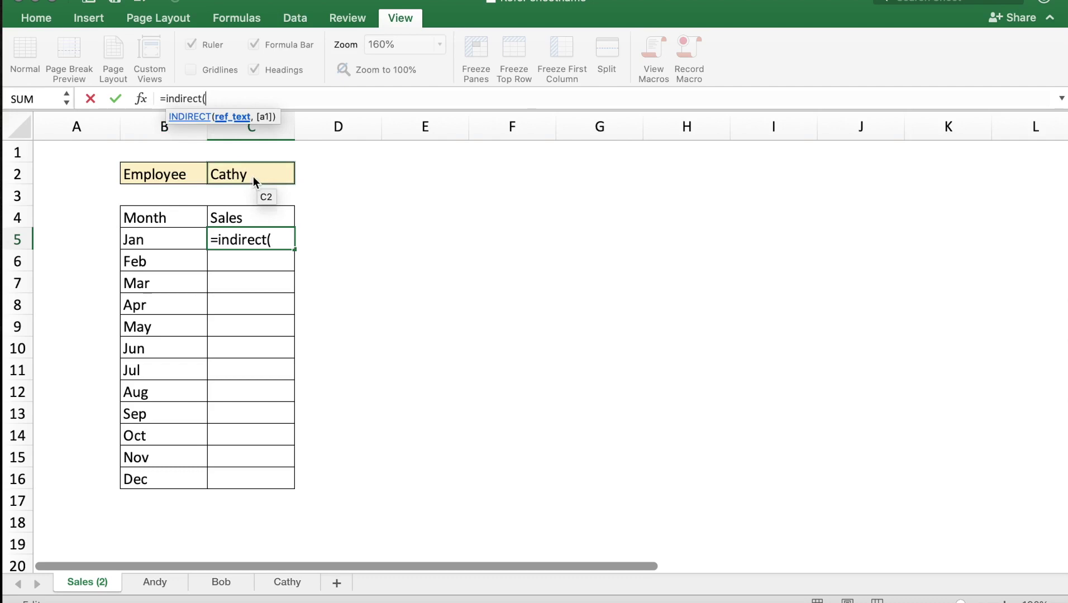
- Complete C5 as =indirect($c$2&"!"&"C"&row(B5)), returning Cathy's January sales of 26684
{"action": "type", "text": "$c$2"}
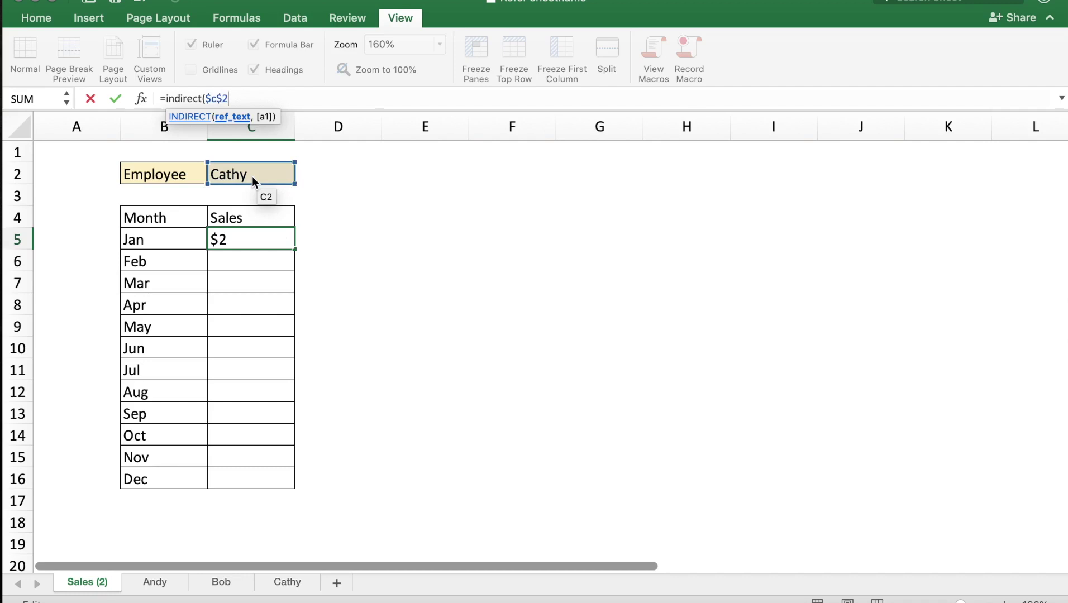
{"action": "type", "text": "&\""}
{"action": "type", "text": "!\"&\"C\""}
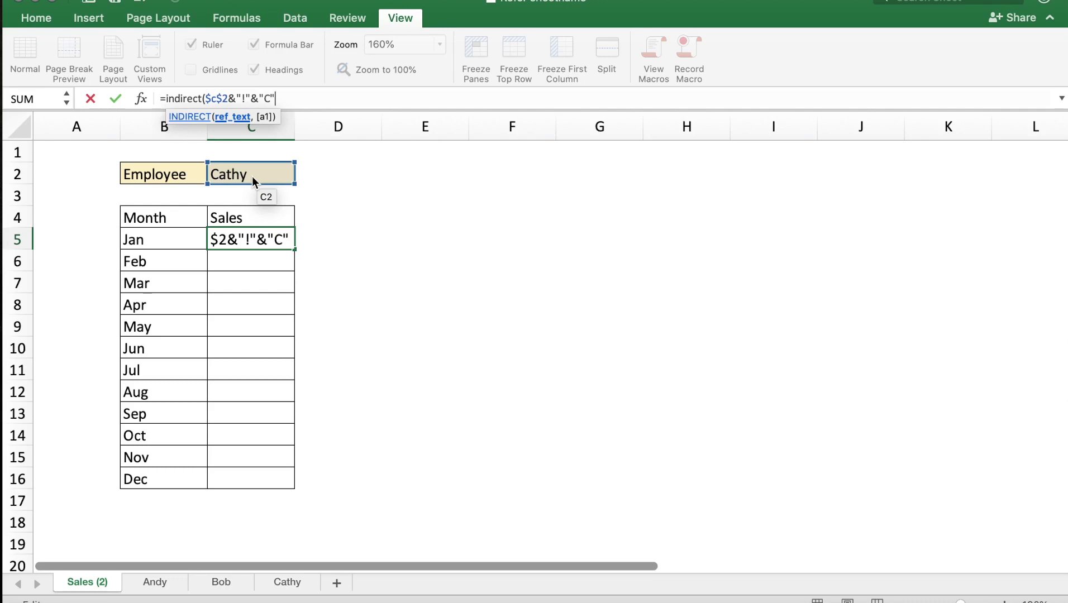
{"action": "type", "text": "&"}
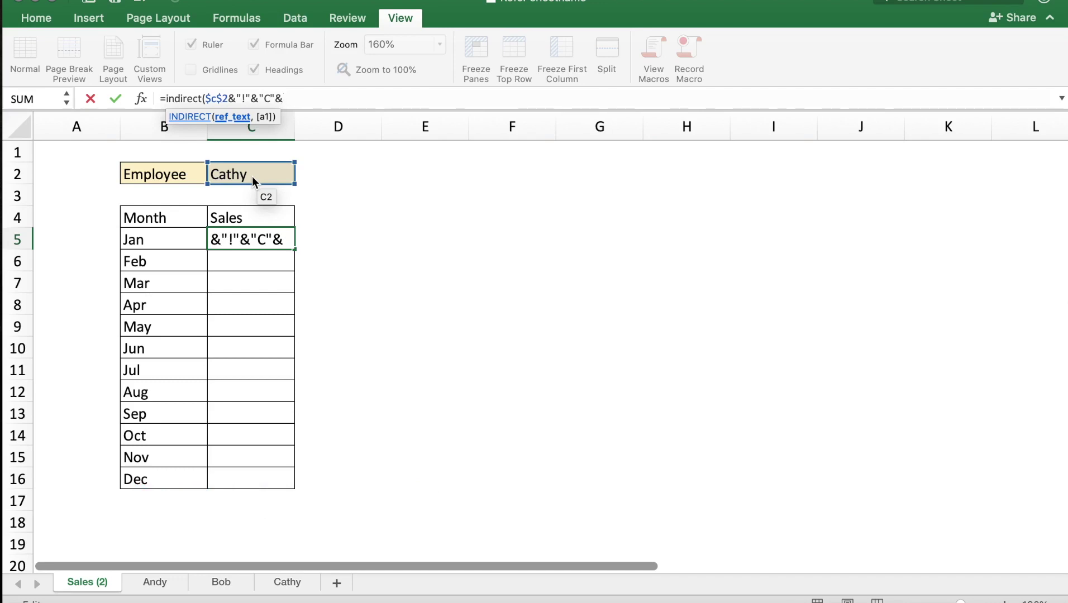
{"action": "type", "text": "row("}
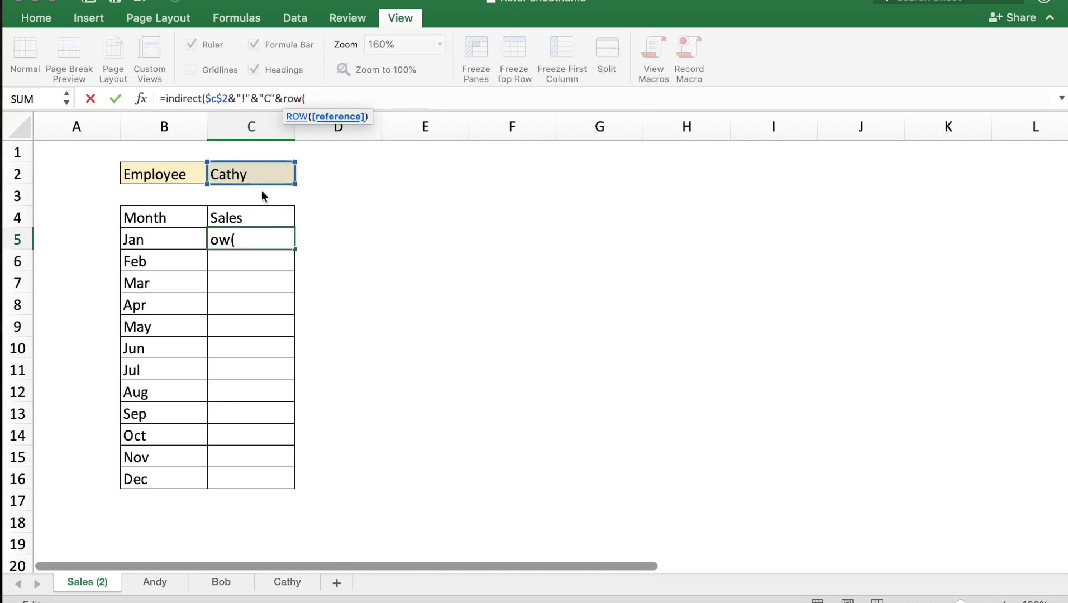
{"action": "left_click", "coordinate": [164, 239]}
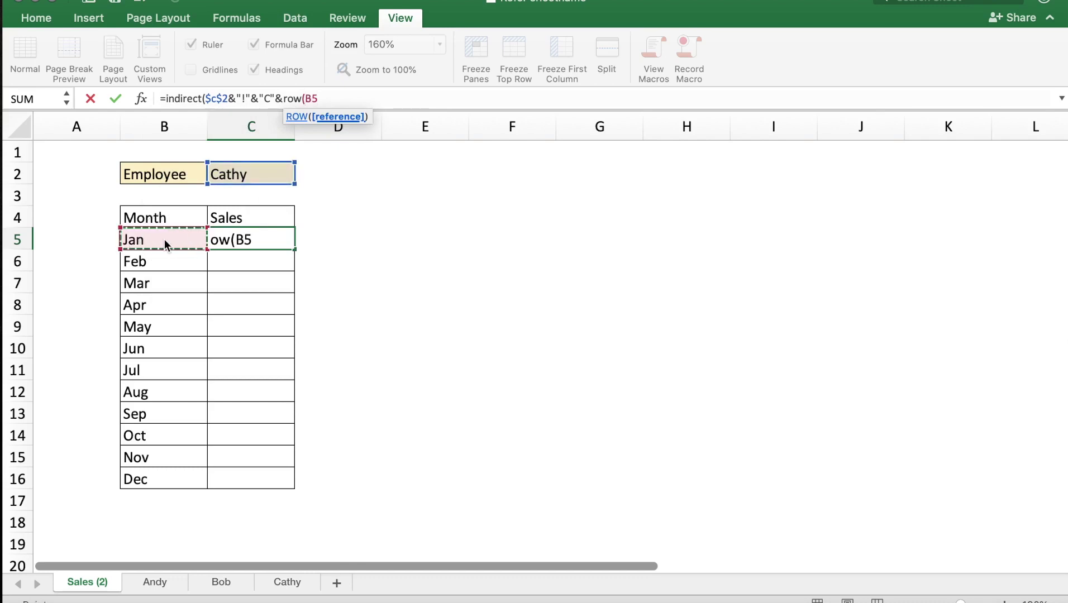
{"action": "type", "text": ")"}
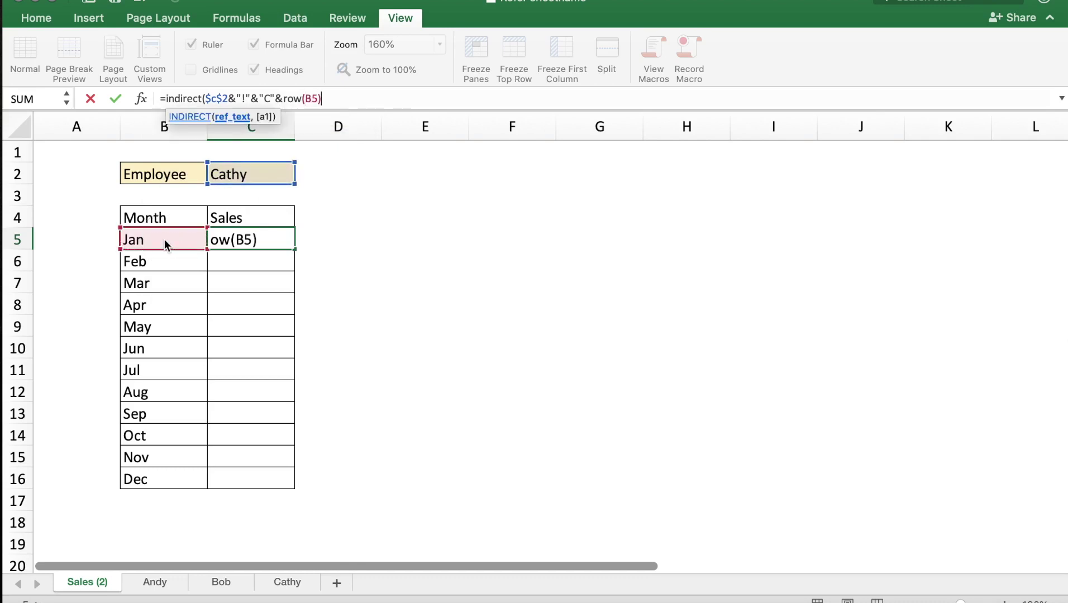
{"action": "type", "text": ")"}
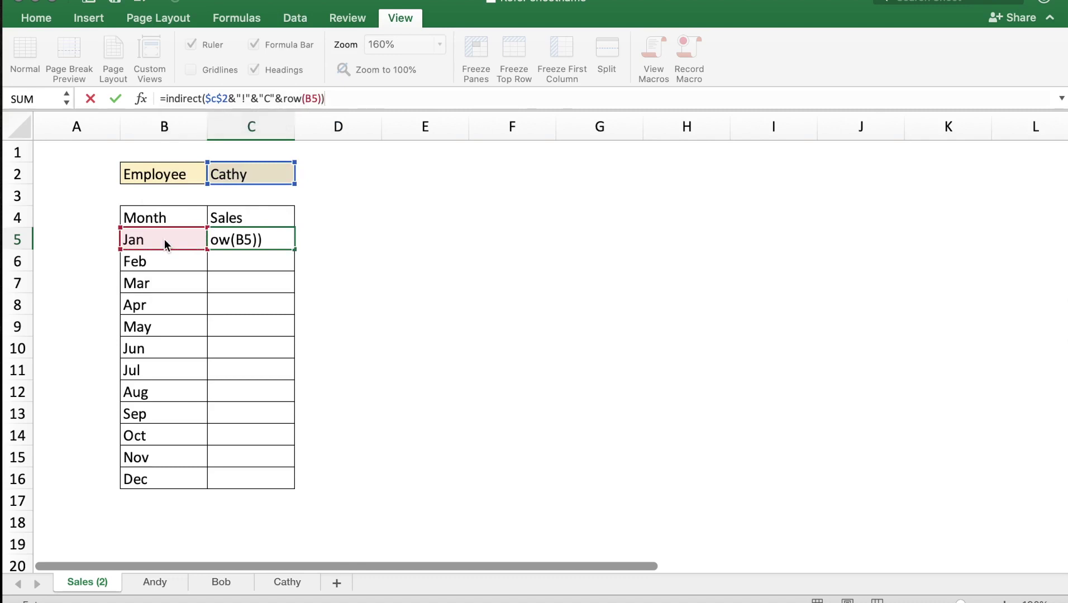
{"action": "key", "text": "Return"}
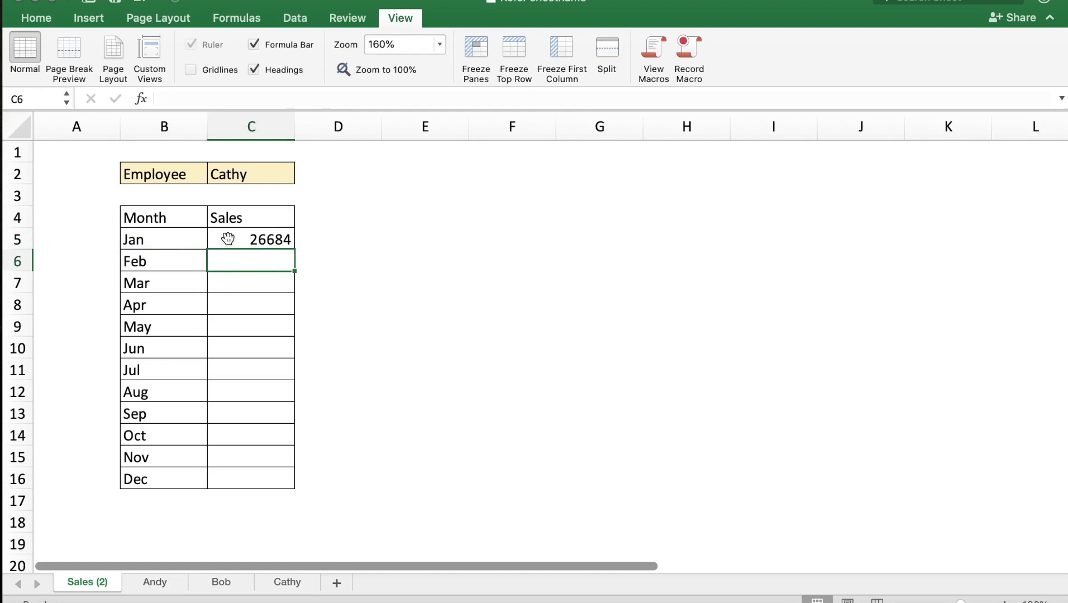
- Verify the value on Cathy's sheet, then select Bob in the C2 dropdown
{"action": "left_click", "coordinate": [289, 582]}
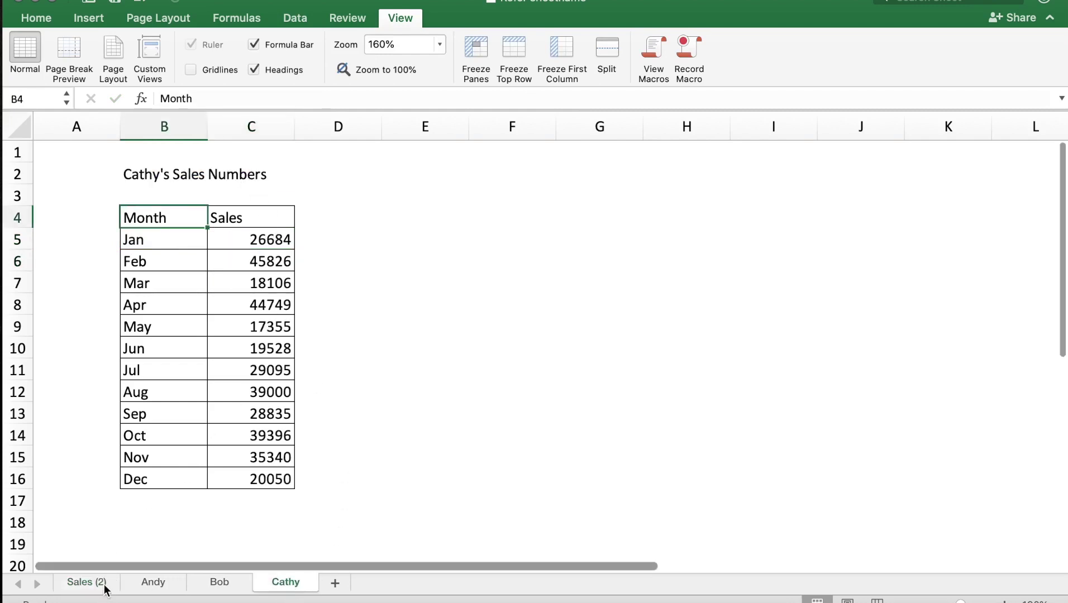
{"action": "left_click", "coordinate": [86, 582]}
{"action": "left_click", "coordinate": [262, 169]}
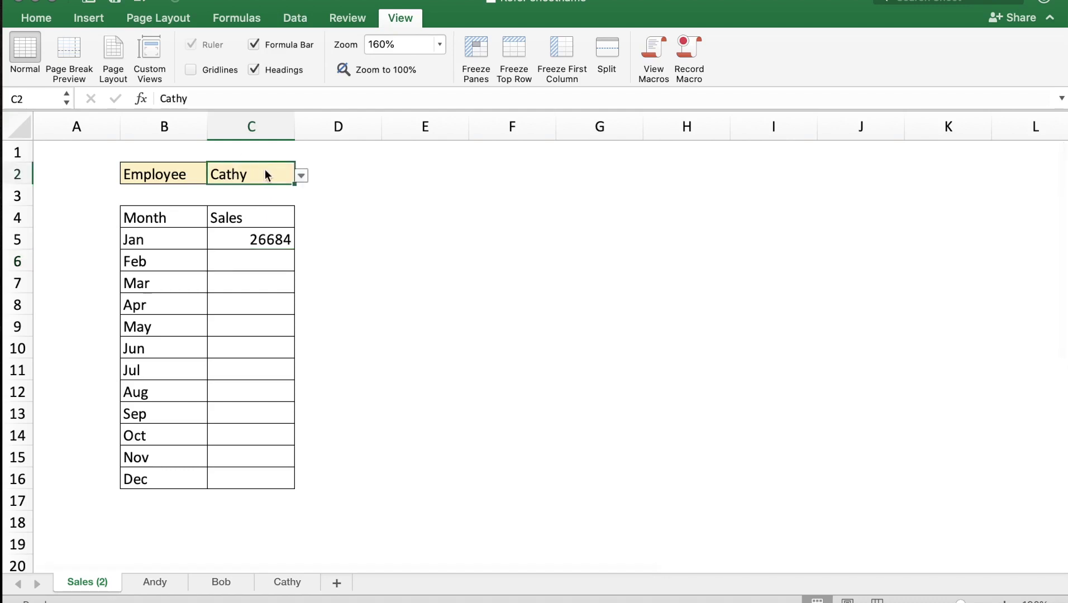
{"action": "left_click", "coordinate": [301, 176]}
{"action": "left_click", "coordinate": [236, 205]}
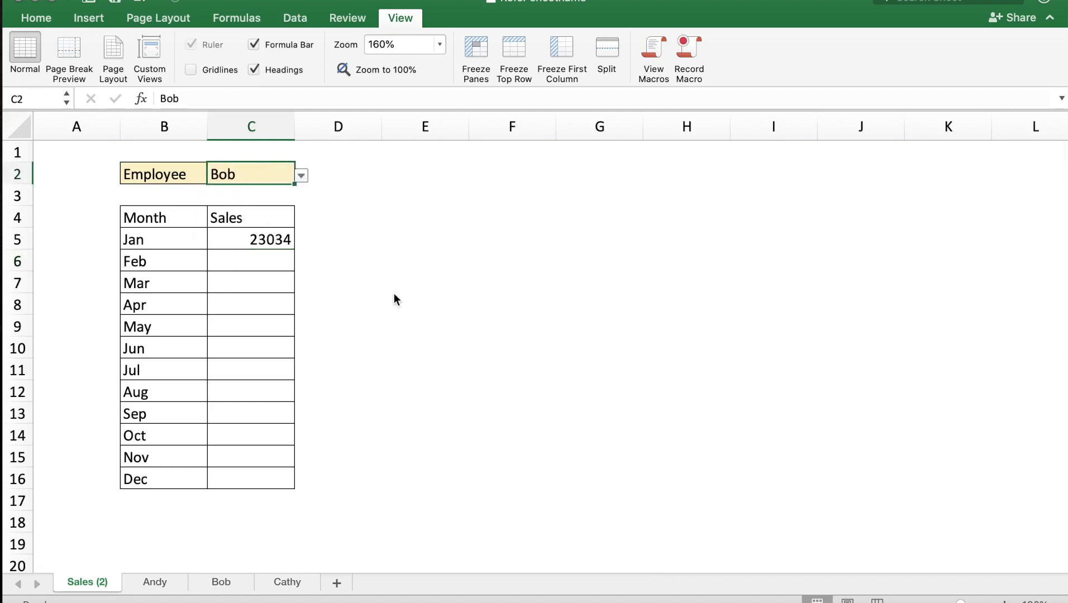
- Fill the INDIRECT formula down C5:C16, matching Bob's Jan–Dec sales 23034 through 44891
{"action": "left_click", "coordinate": [217, 583]}
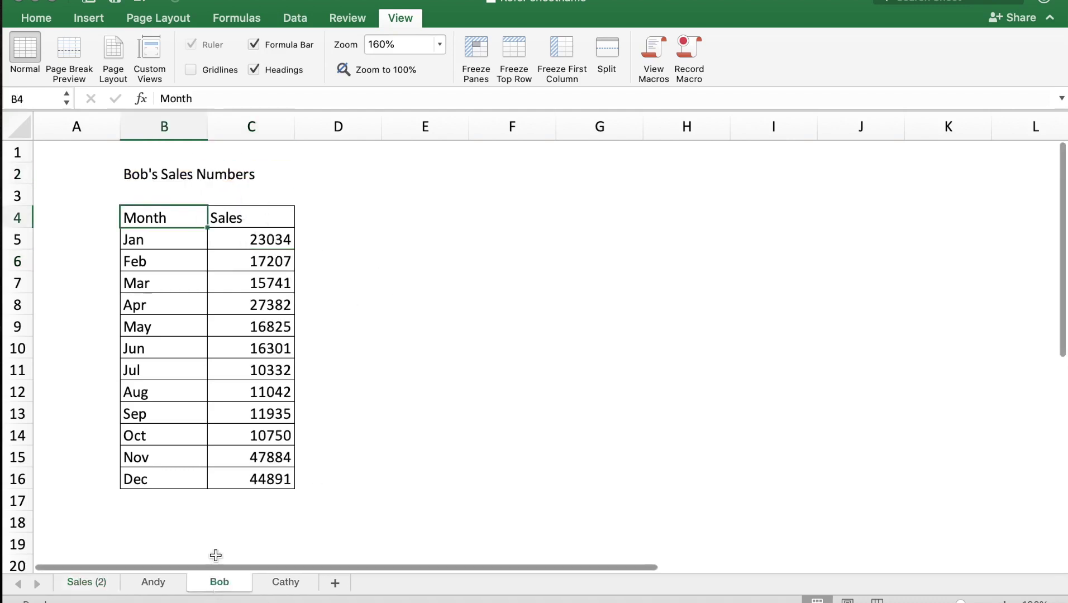
{"action": "left_click", "coordinate": [88, 583]}
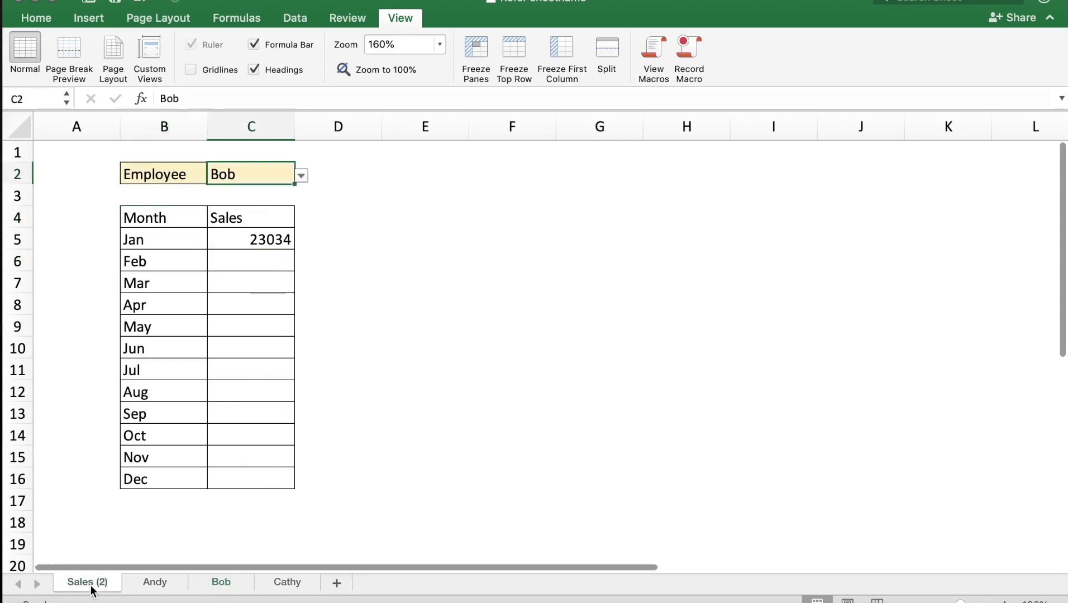
{"action": "left_click", "coordinate": [259, 237]}
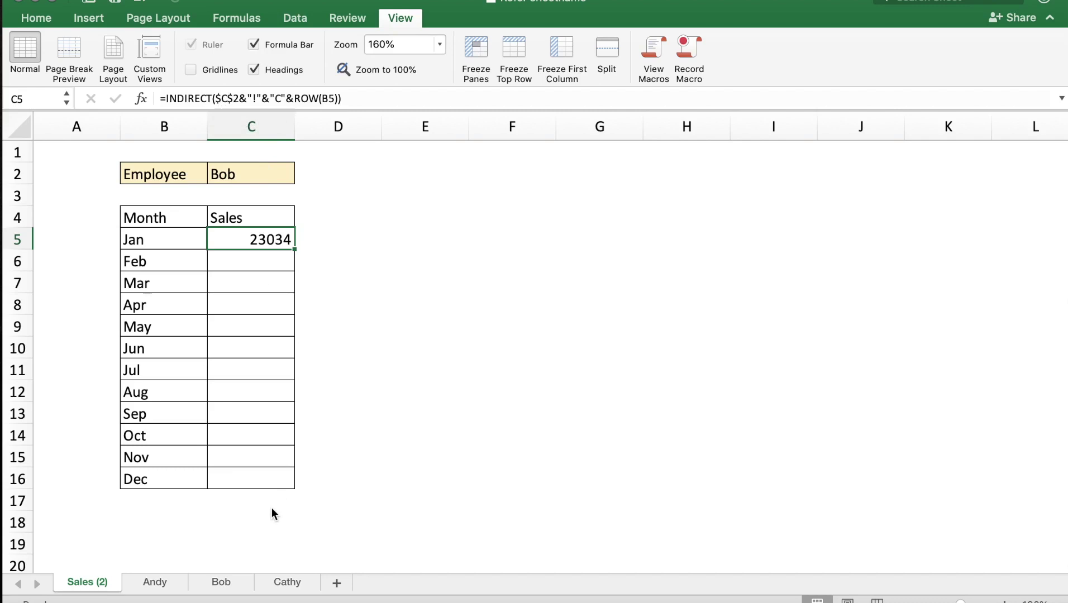
{"action": "left_click_drag", "start_coordinate": [293, 248], "coordinate": [269, 483]}
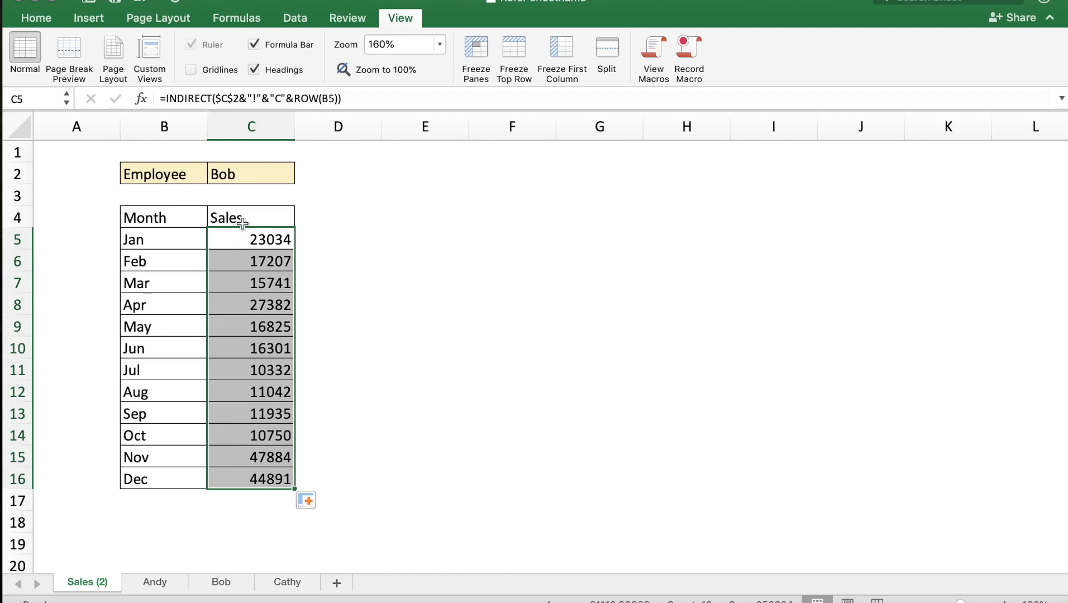
- Pick Andy in C2 and confirm Sales (2) shows his 18450–15102 figures, then view Cathy's sheet
{"action": "left_click", "coordinate": [243, 176]}
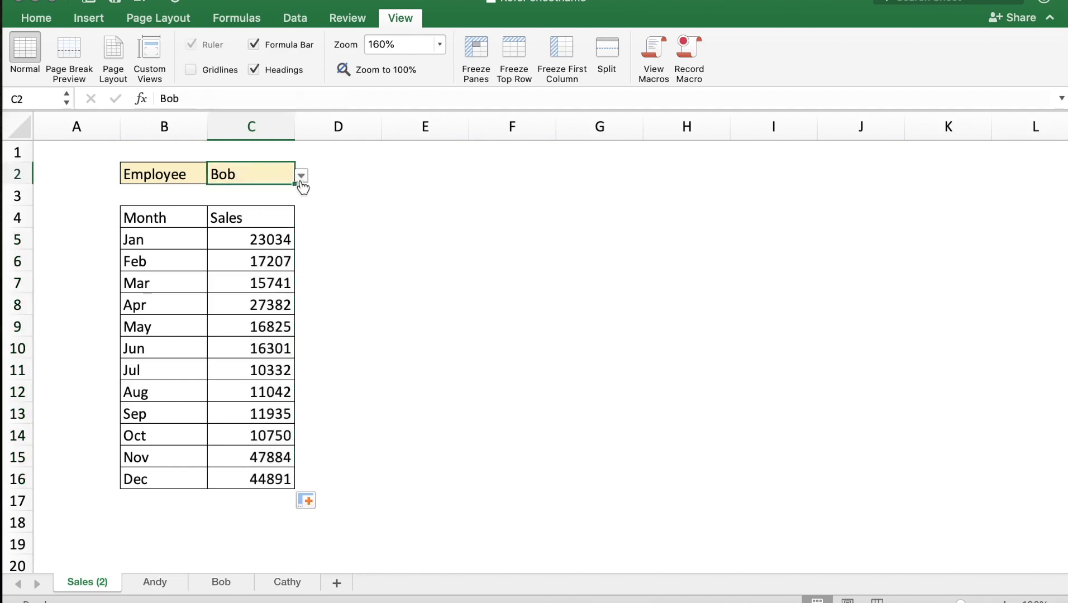
{"action": "left_click", "coordinate": [302, 177]}
{"action": "left_click", "coordinate": [242, 193]}
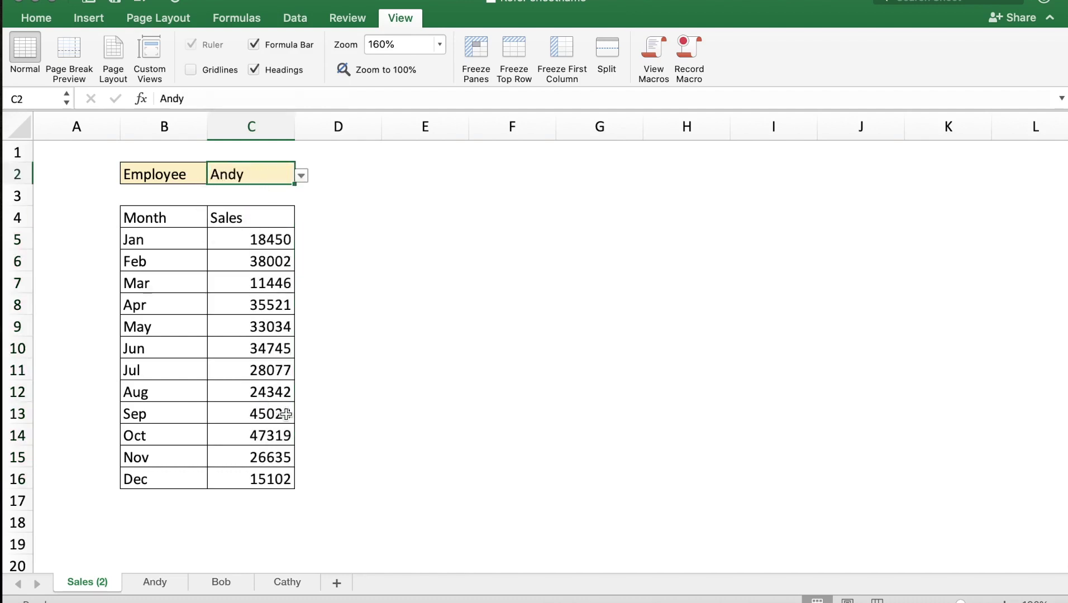
{"action": "left_click", "coordinate": [157, 582]}
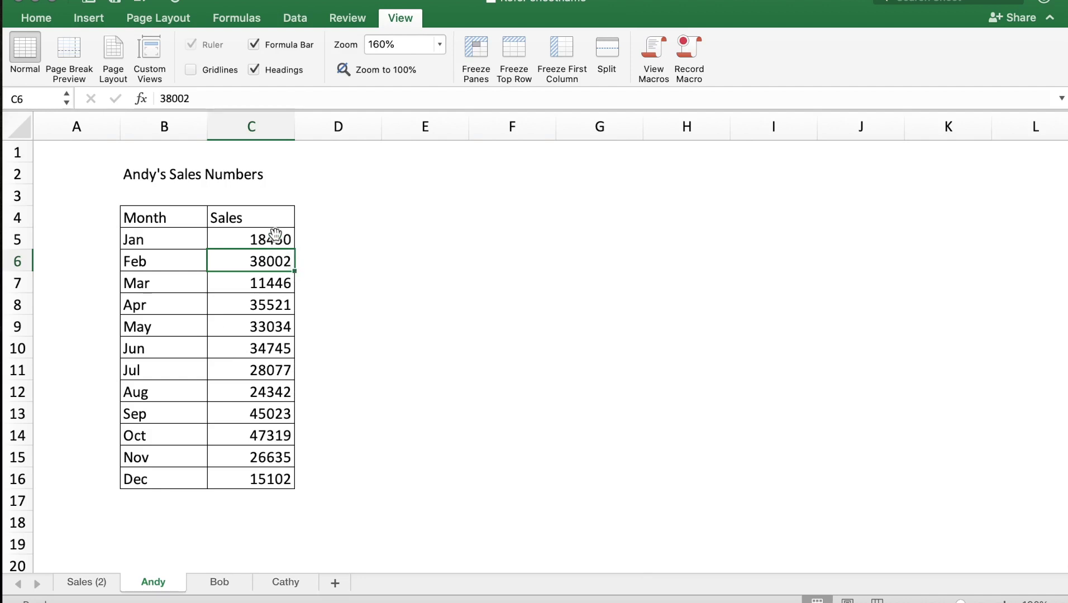
{"action": "left_click", "coordinate": [111, 581]}
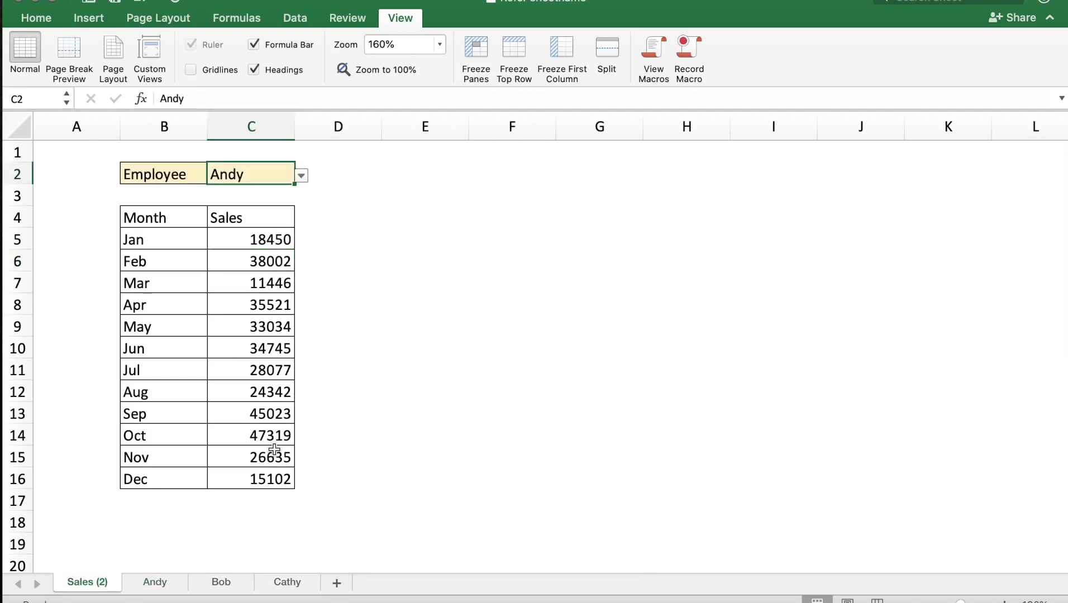
{"action": "left_click", "coordinate": [287, 582]}
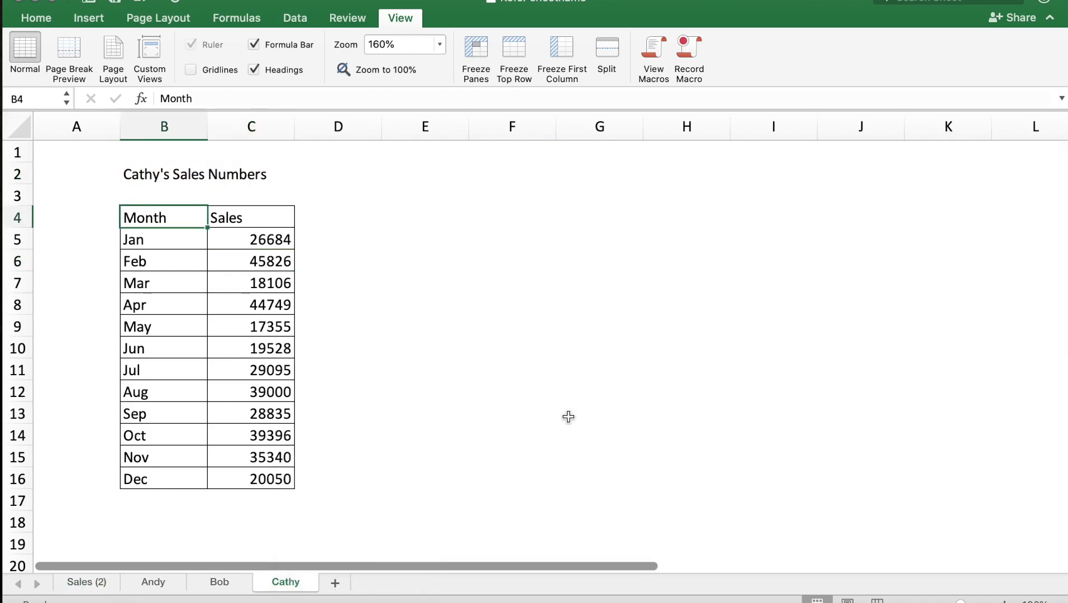
{"action": "right_click", "coordinate": [286, 582]}
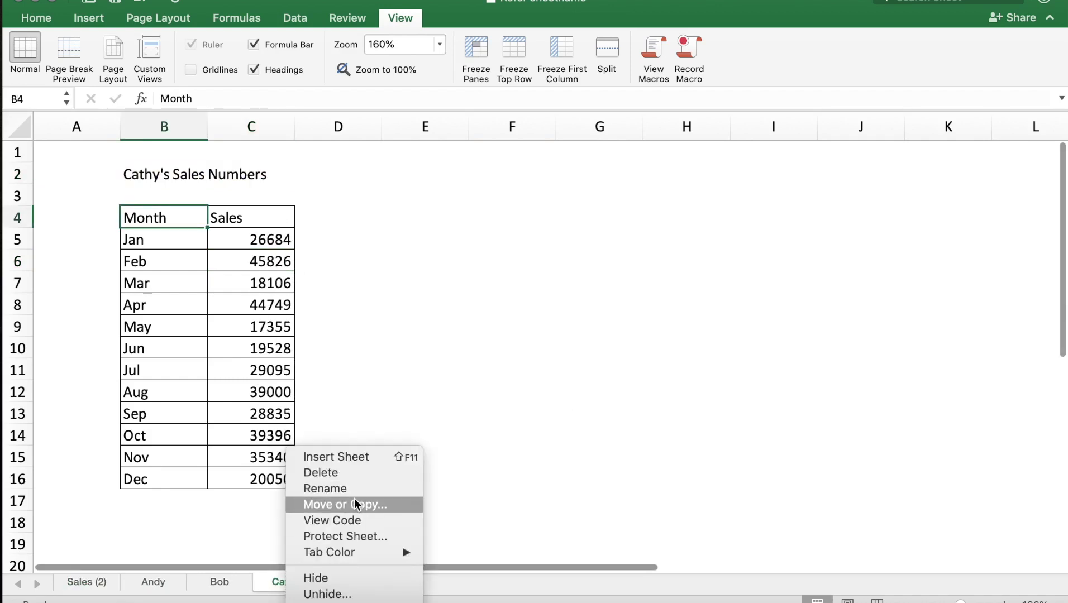
- Copy the Cathy sheet to the end of the workbook and rename the copy Dorothy
{"action": "left_click", "coordinate": [354, 504]}
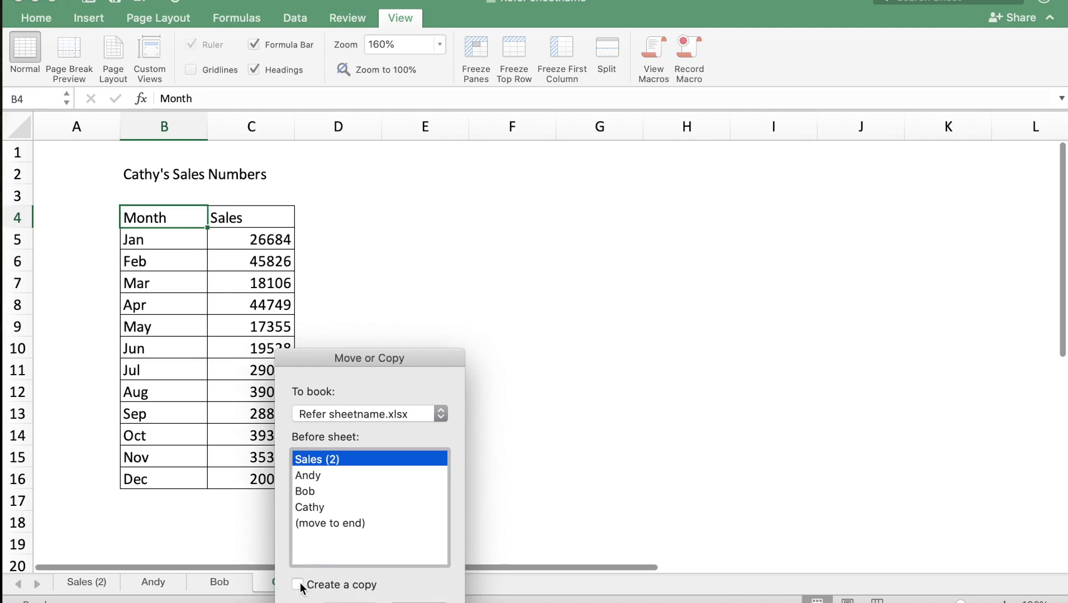
{"action": "left_click", "coordinate": [324, 524]}
{"action": "left_click", "coordinate": [413, 600]}
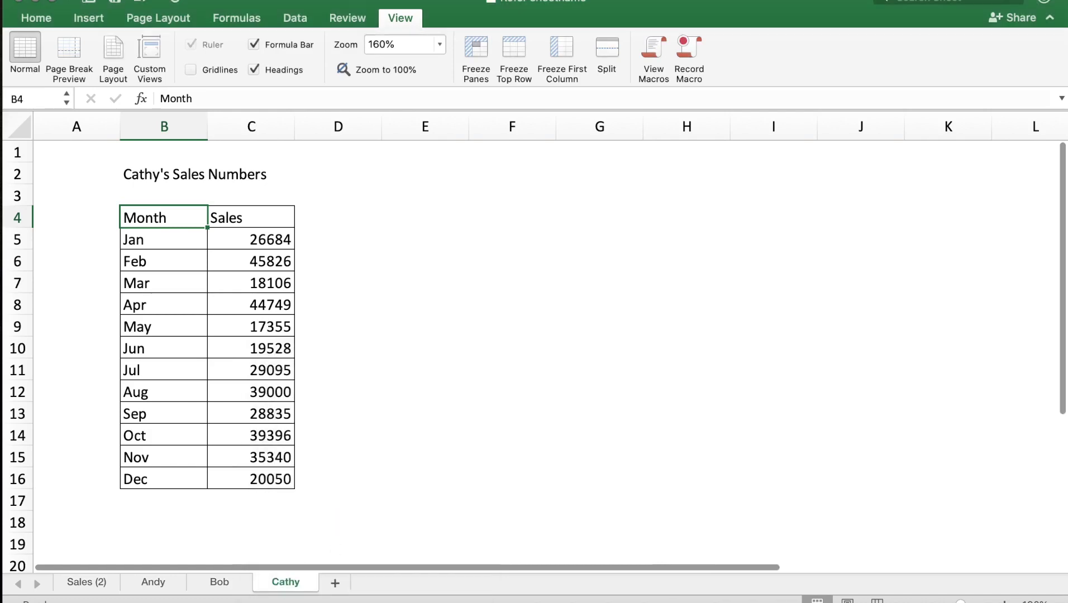
{"action": "right_click", "coordinate": [366, 584]}
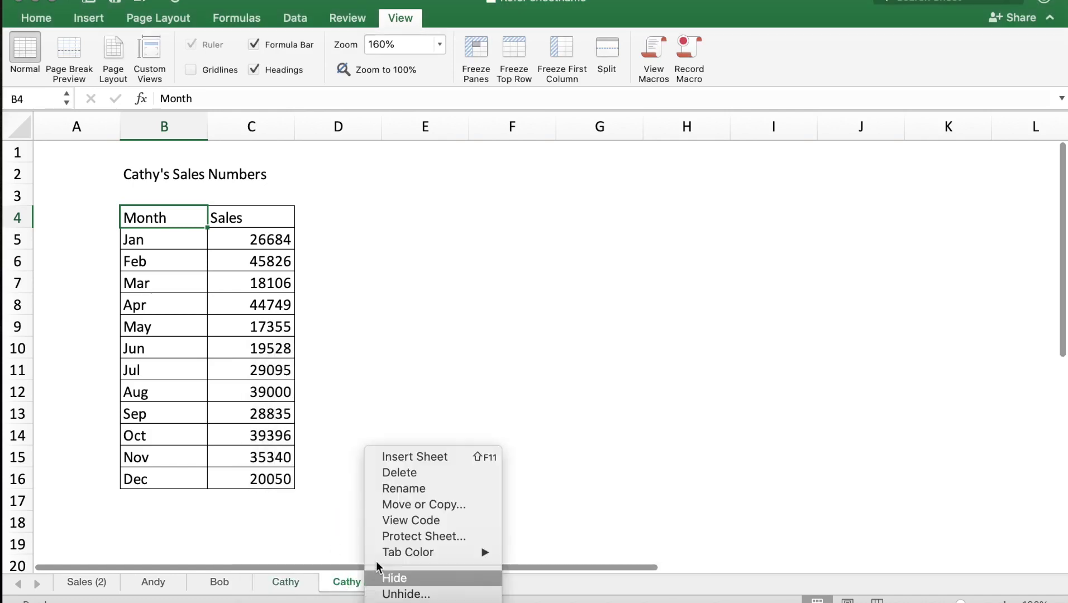
{"action": "left_click", "coordinate": [406, 494]}
{"action": "type", "text": "Doroth"}
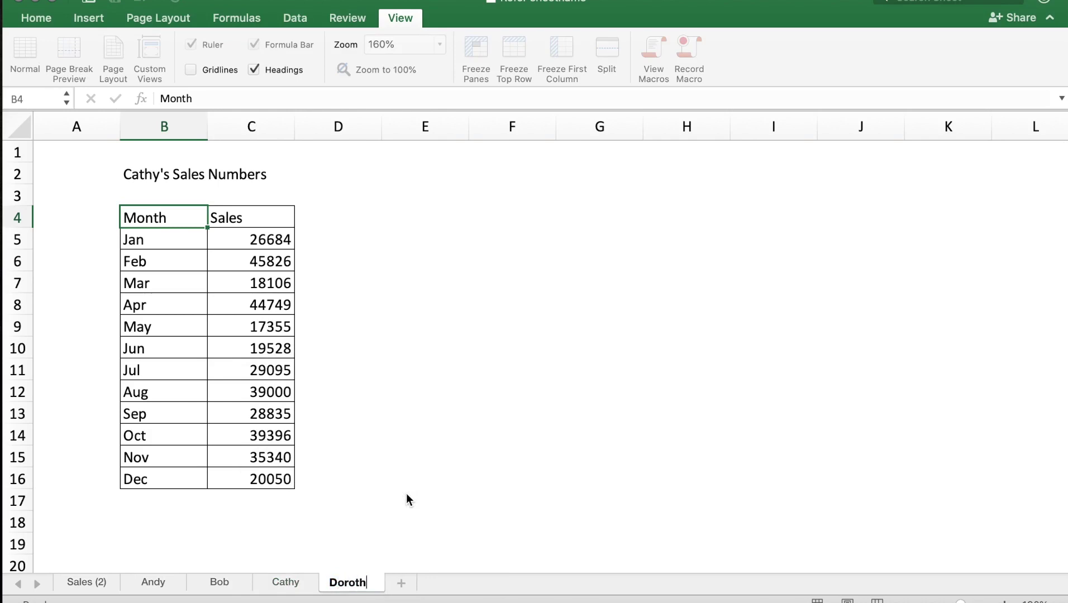
{"action": "type", "text": "y"}
{"action": "key", "text": "Return"}
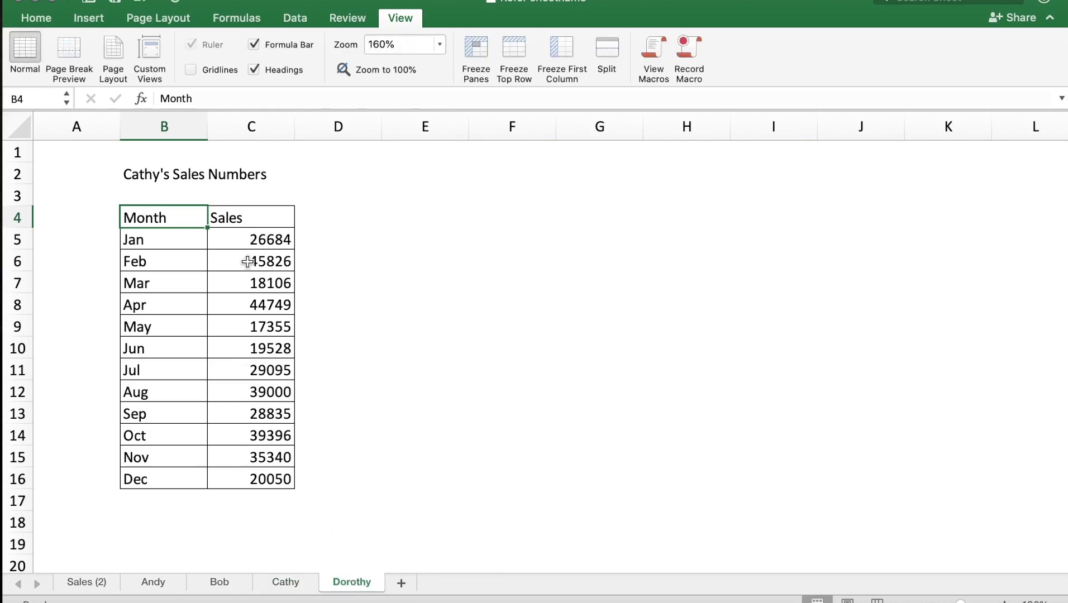
- Enter Jan–Apr sales 35250, 4526, 45123 and 32154 in C5:C8
{"action": "left_click", "coordinate": [245, 242]}
{"action": "type", "text": "35250"}
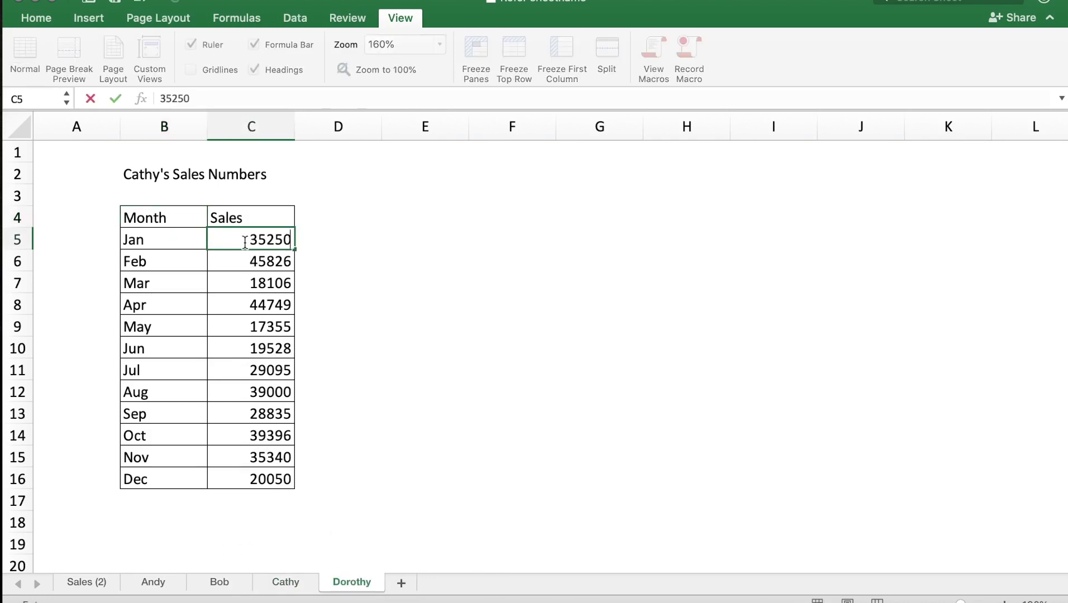
{"action": "key", "text": "Return"}
{"action": "type", "text": "4526"}
{"action": "key", "text": "Return"}
{"action": "type", "text": "45123"}
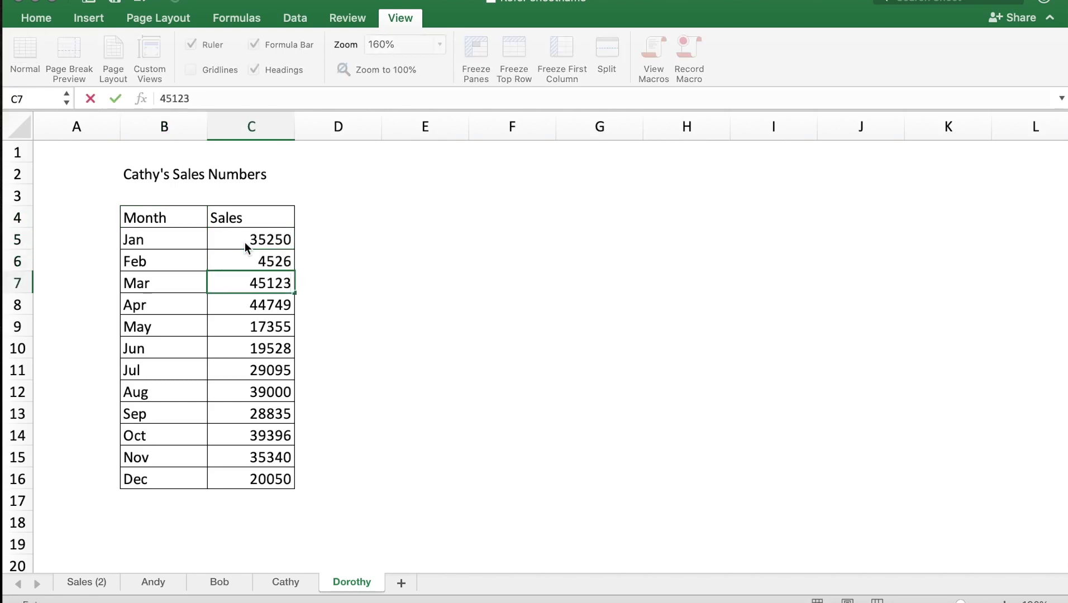
{"action": "key", "text": "Return"}
{"action": "type", "text": "32154"}
{"action": "key", "text": "Return"}
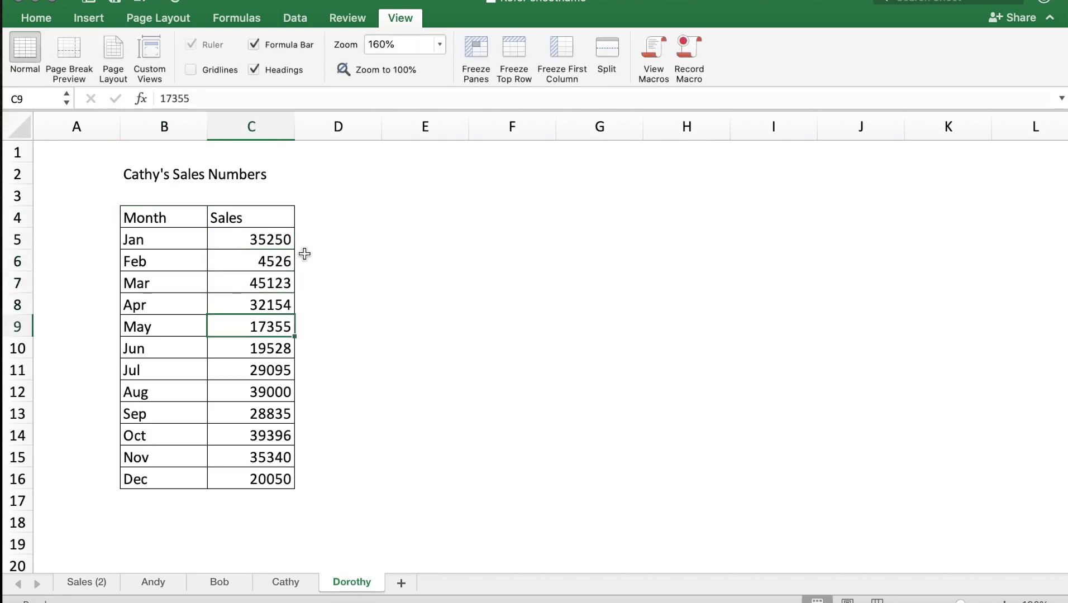
- Retitle B2 to Dorothy's Sales Numbers, then return to the Sales (2) sheet
{"action": "left_click", "coordinate": [167, 170]}
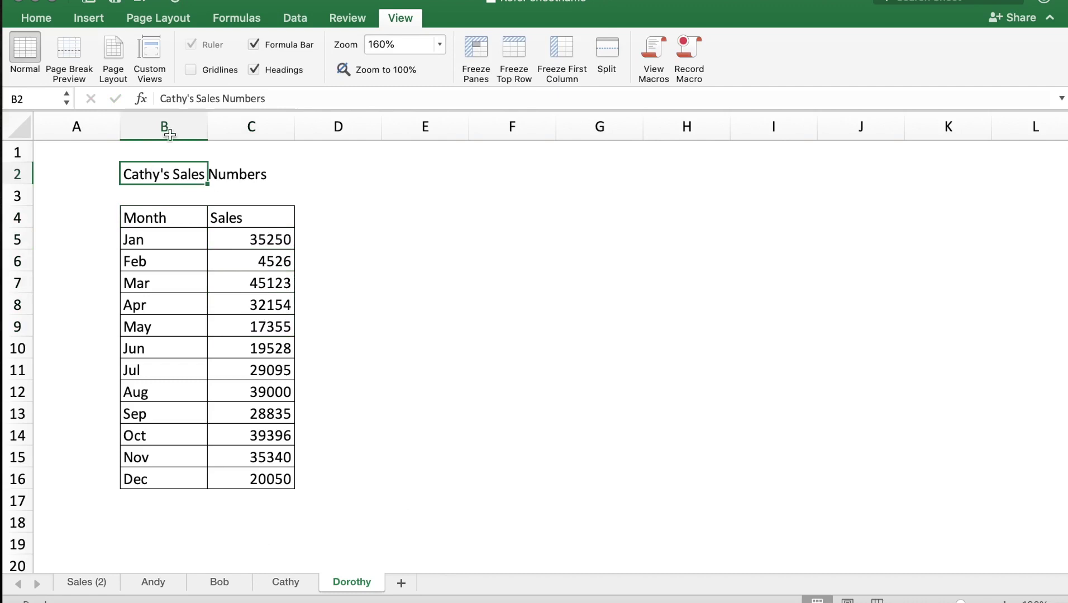
{"action": "left_click", "coordinate": [177, 100]}
{"action": "double_click", "coordinate": [176, 99]}
{"action": "type", "text": "Dorothy"}
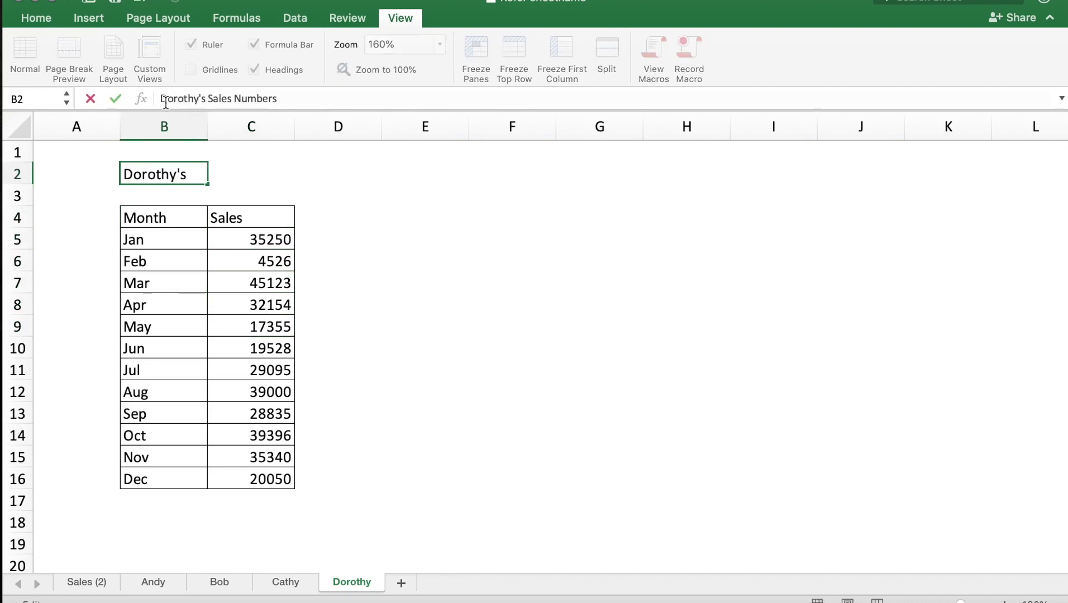
{"action": "key", "text": "Return"}
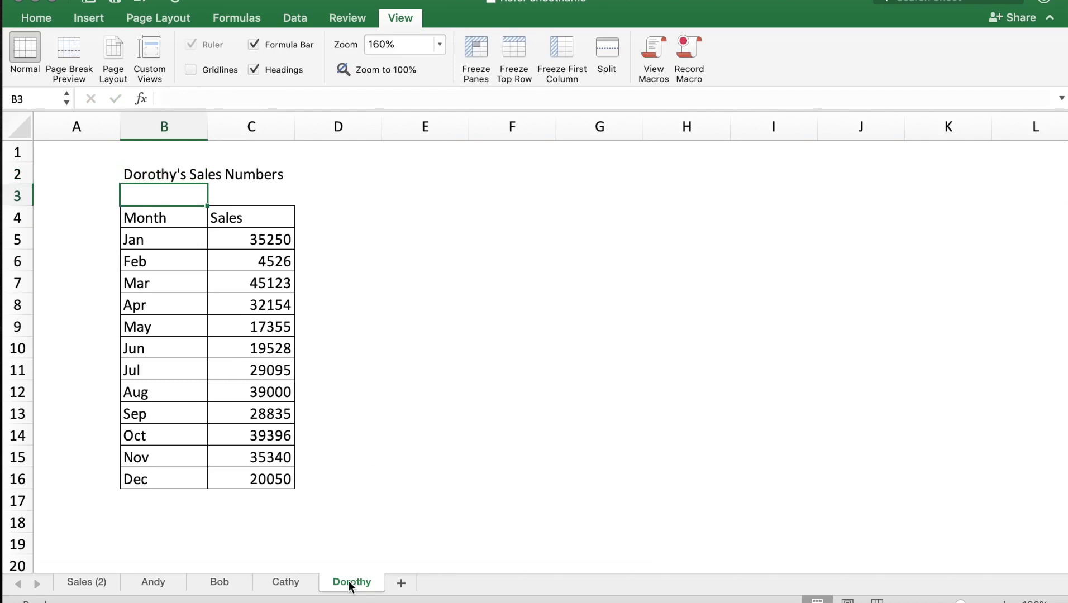
{"action": "left_click", "coordinate": [74, 580]}
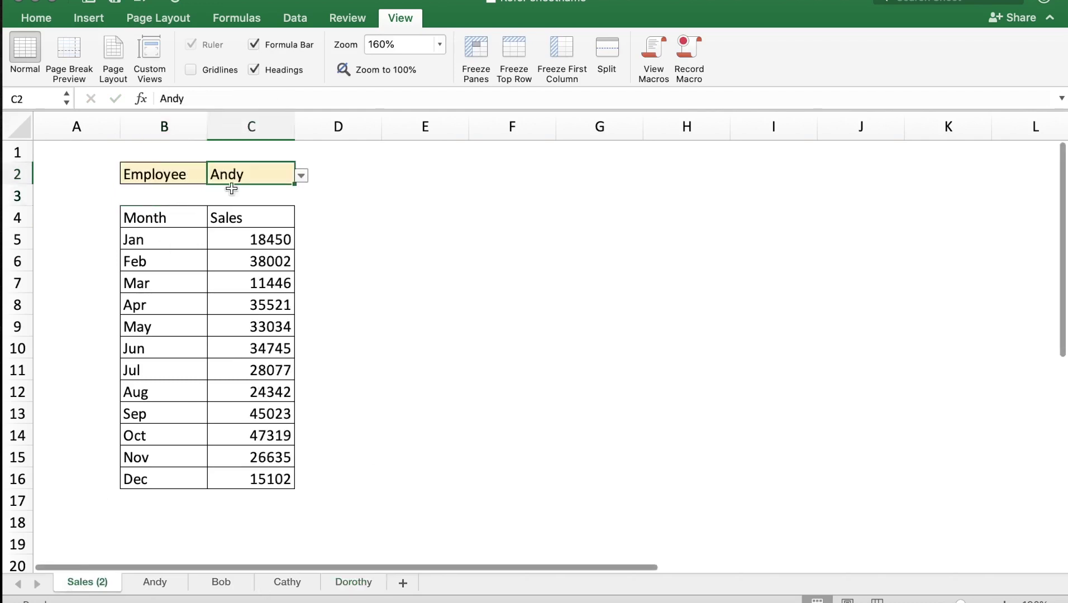
- Append Dorothy to the C2 data validation source list
{"action": "left_click", "coordinate": [295, 17]}
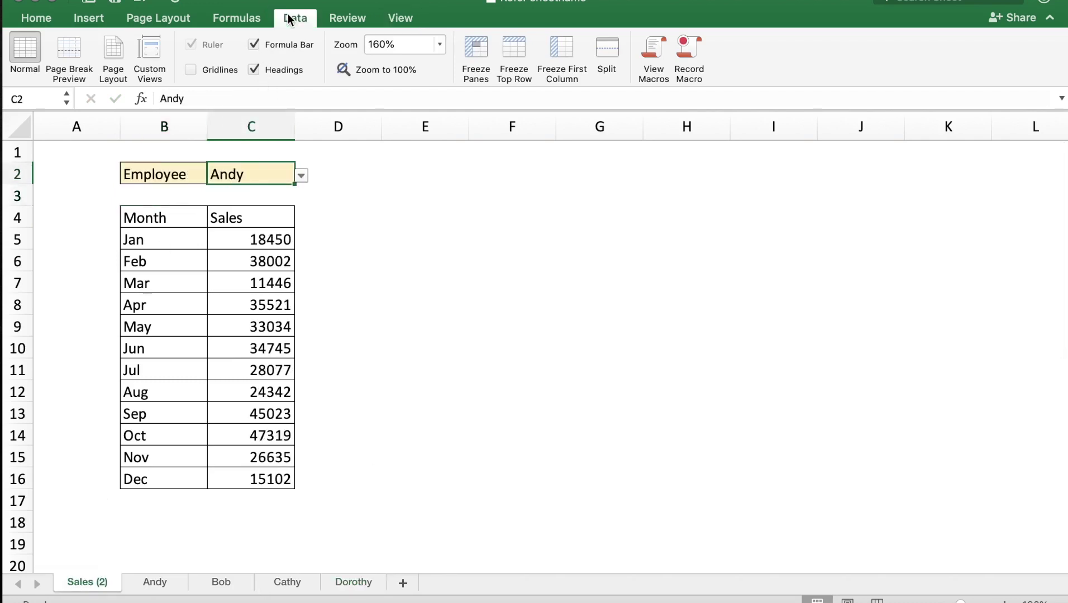
{"action": "left_click", "coordinate": [631, 49]}
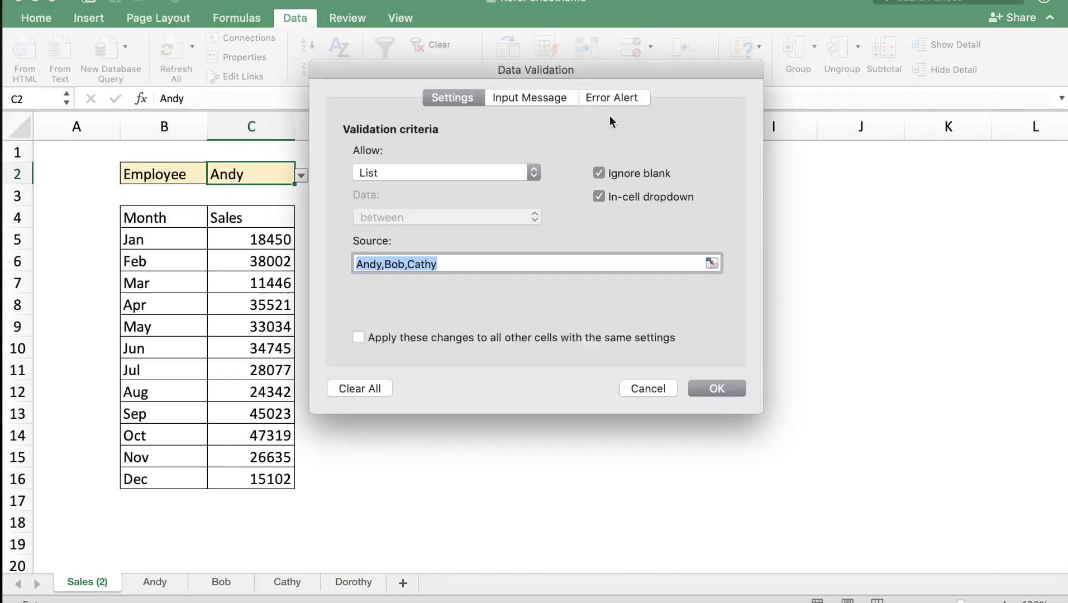
{"action": "left_click", "coordinate": [462, 264]}
{"action": "type", "text": ",Dorothy"}
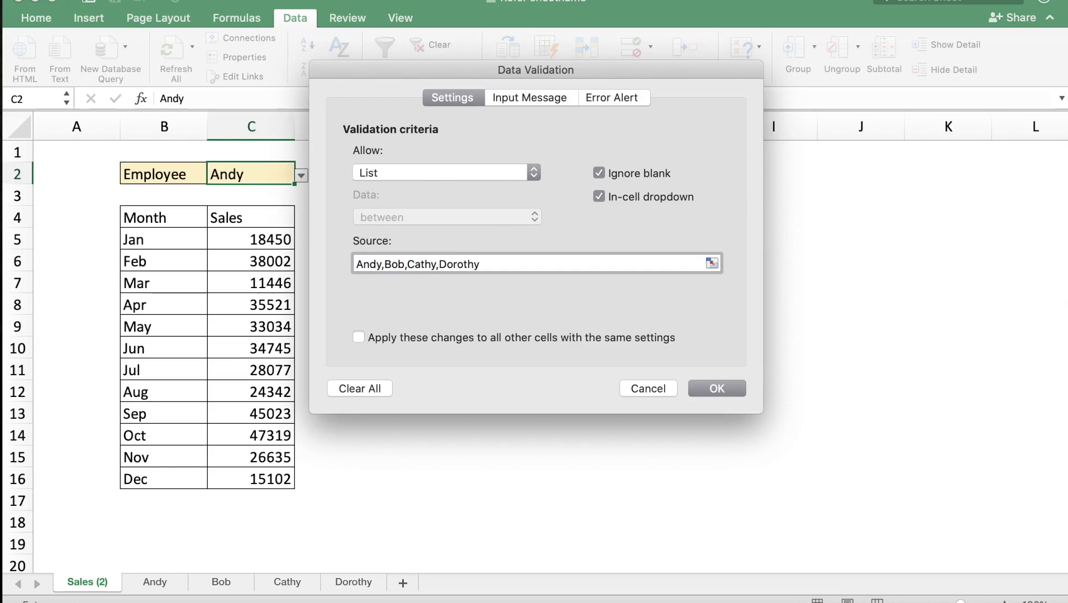
{"action": "key", "text": "Return"}
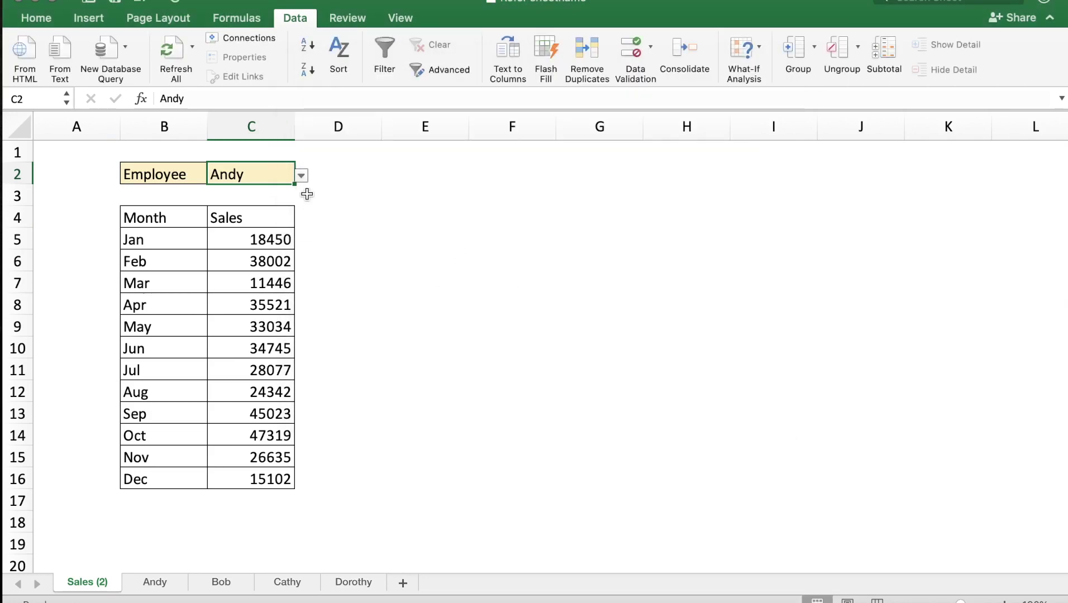
- Choose Dorothy in the C2 dropdown, then view the Dorothy sheet
{"action": "left_click", "coordinate": [302, 178]}
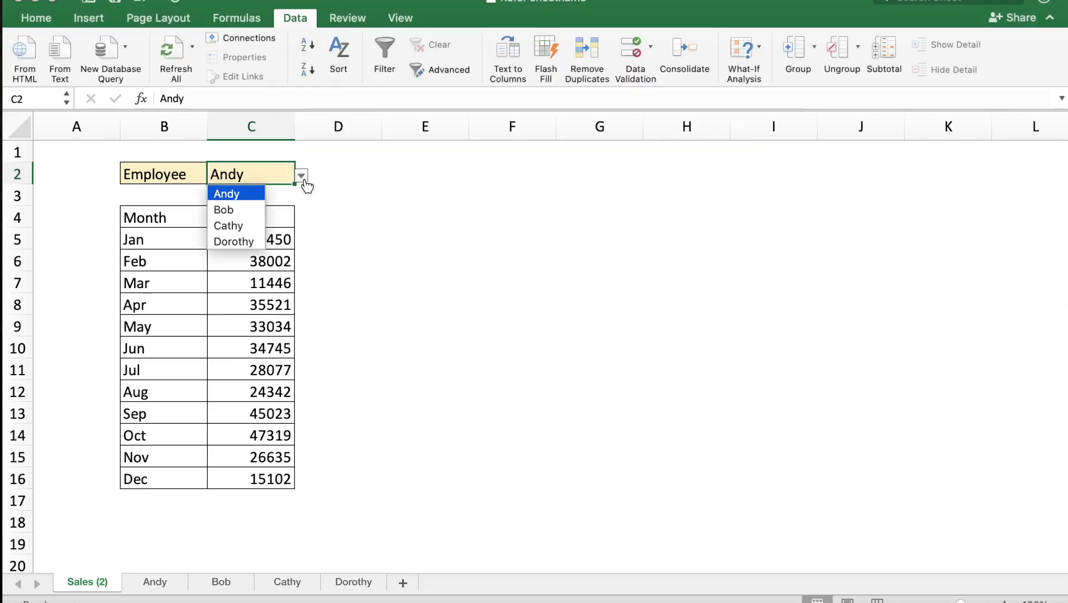
{"action": "left_click", "coordinate": [244, 242]}
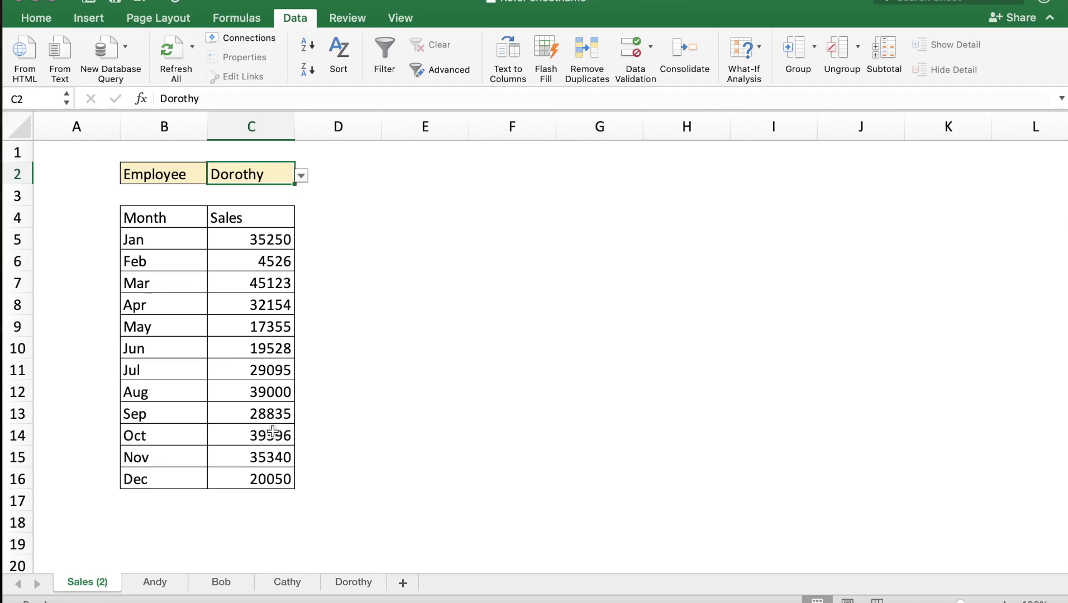
{"action": "left_click", "coordinate": [342, 583]}
{"action": "left_click", "coordinate": [155, 583]}
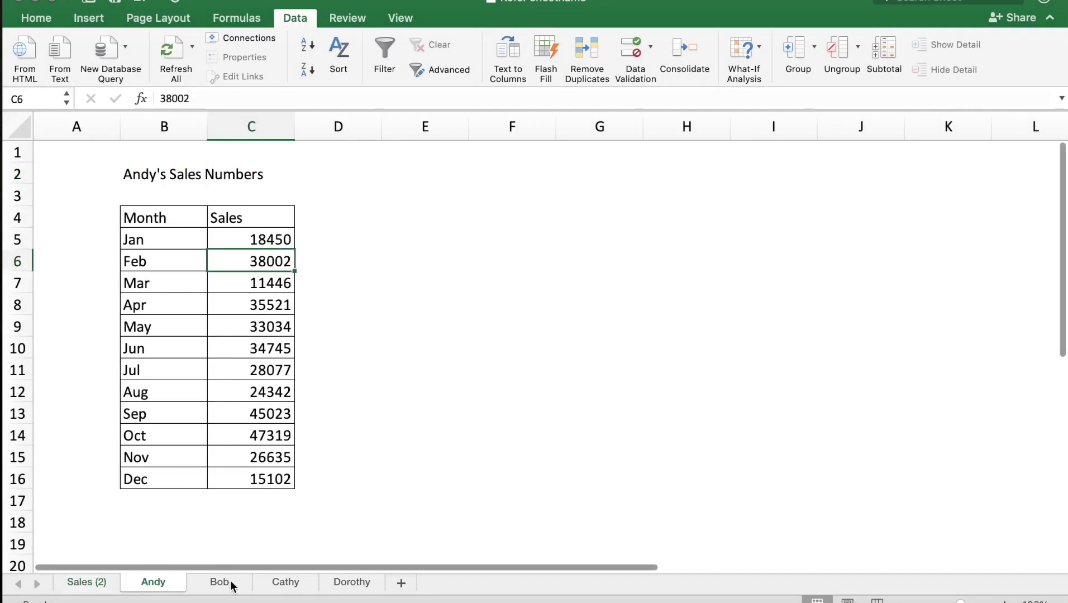
{"action": "left_click", "coordinate": [229, 582]}
{"action": "left_click", "coordinate": [288, 582]}
{"action": "left_click", "coordinate": [356, 582]}
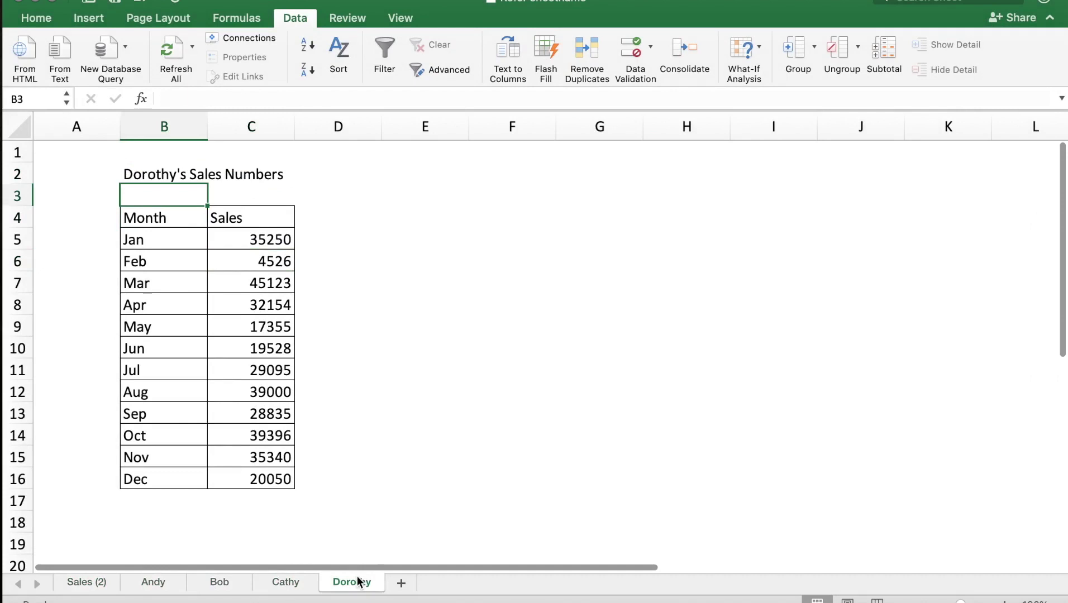
{"action": "left_click", "coordinate": [86, 581]}
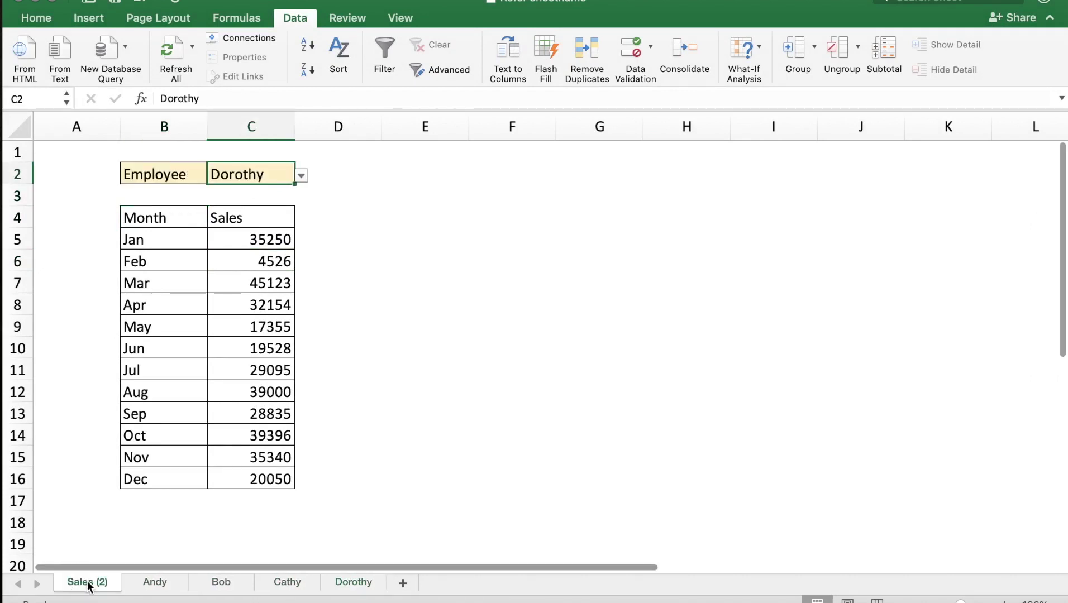